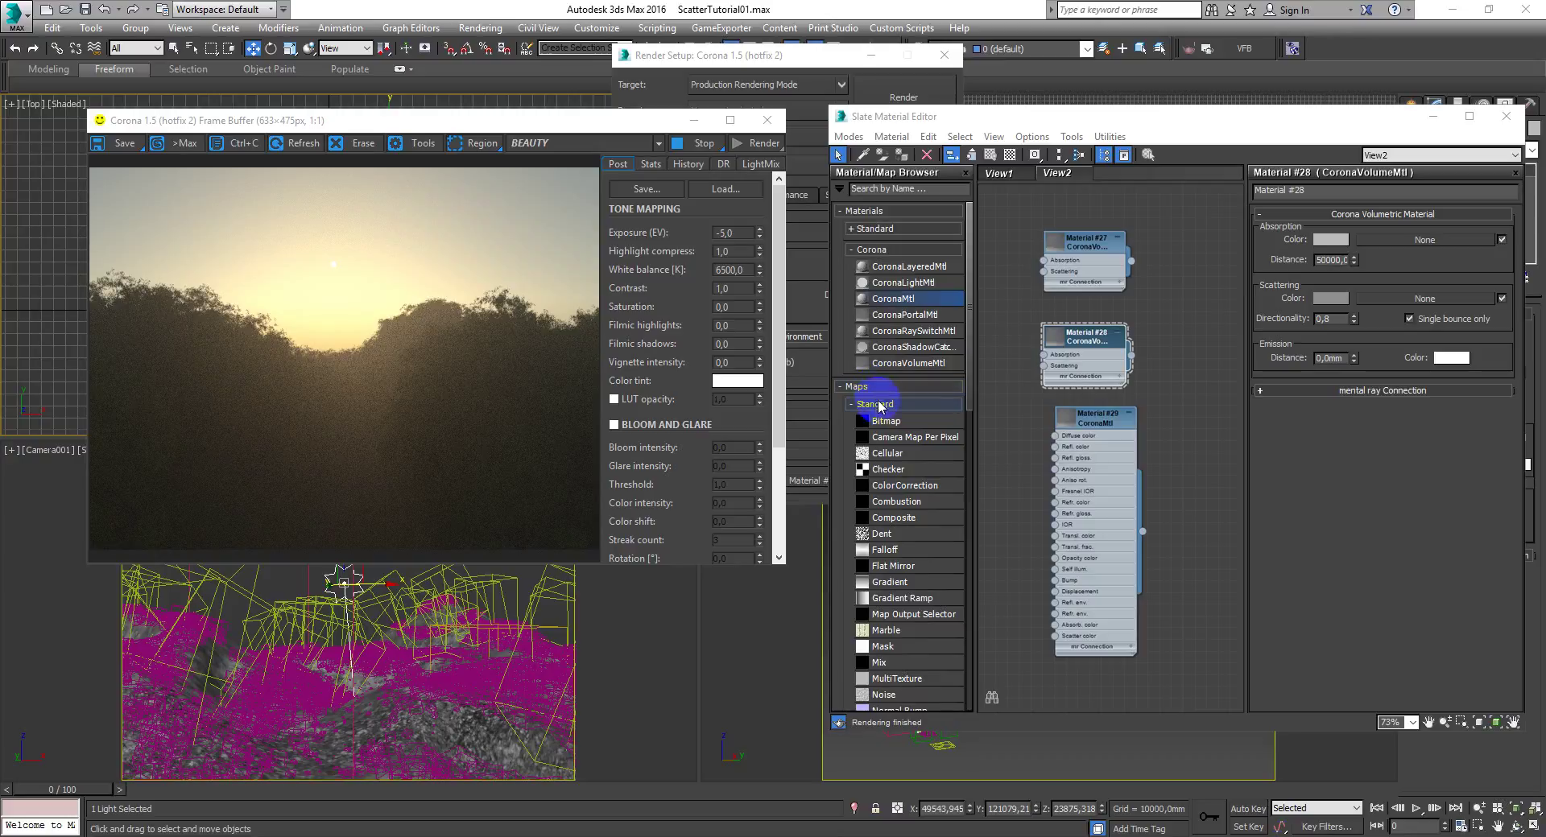
Clear the CoronaMtl fog from the Global volume material slot in Render Setup.
click(728, 443)
click(515, 478)
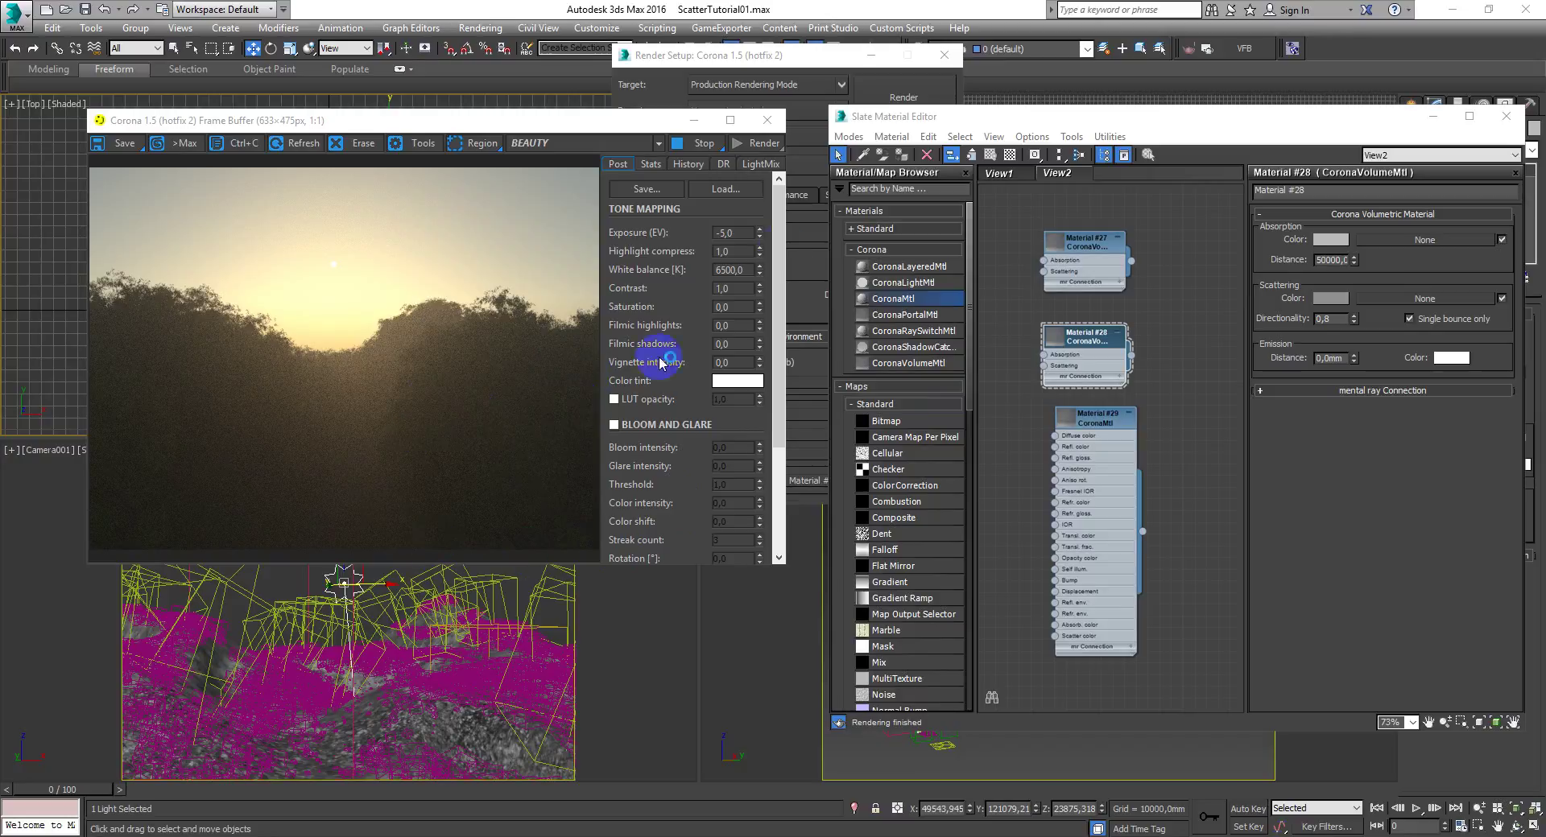
click(779, 55)
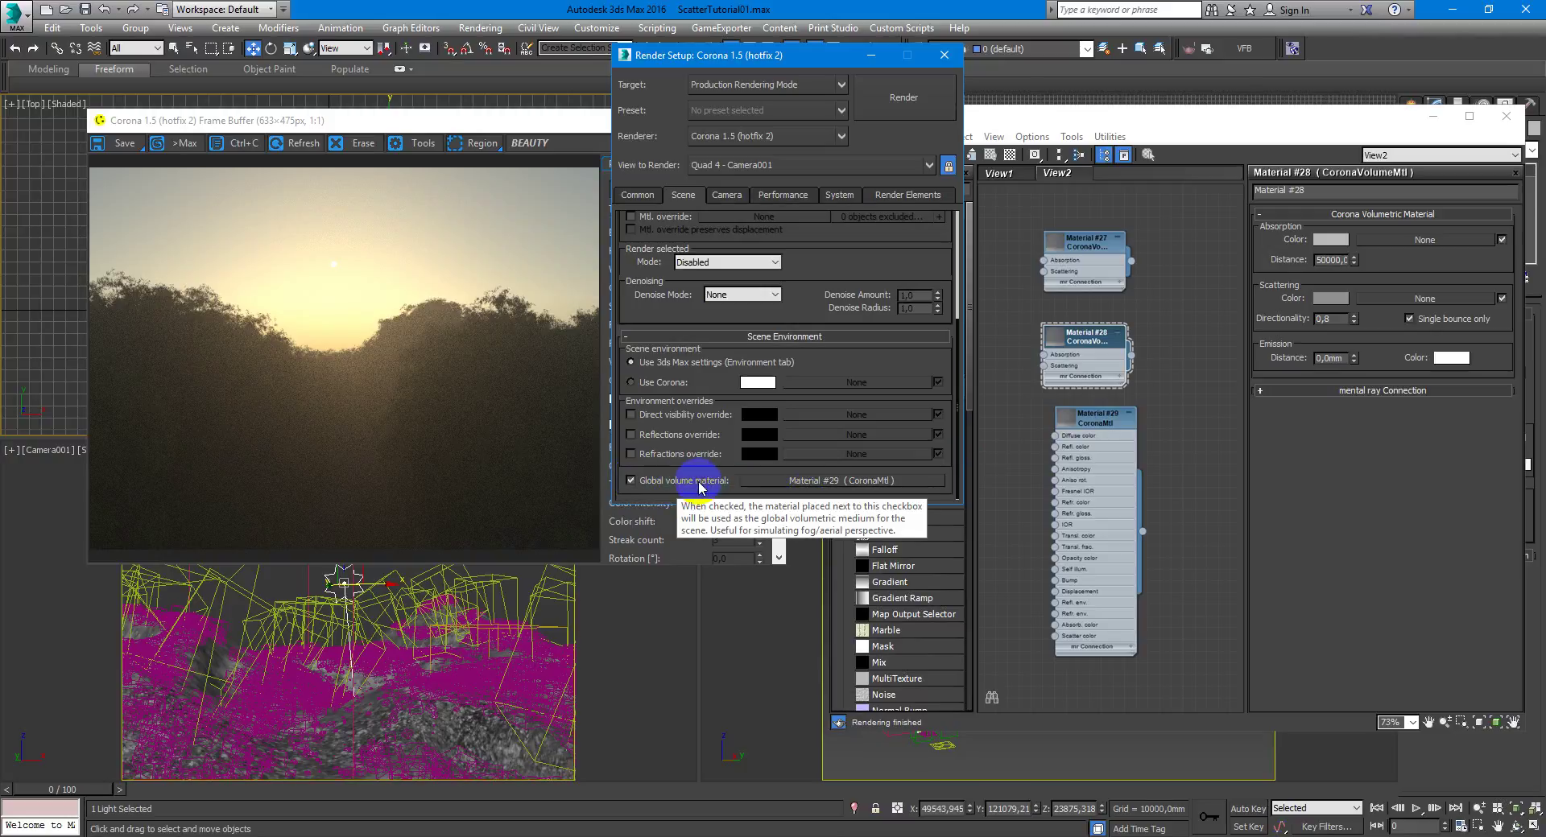
right_click(886, 480)
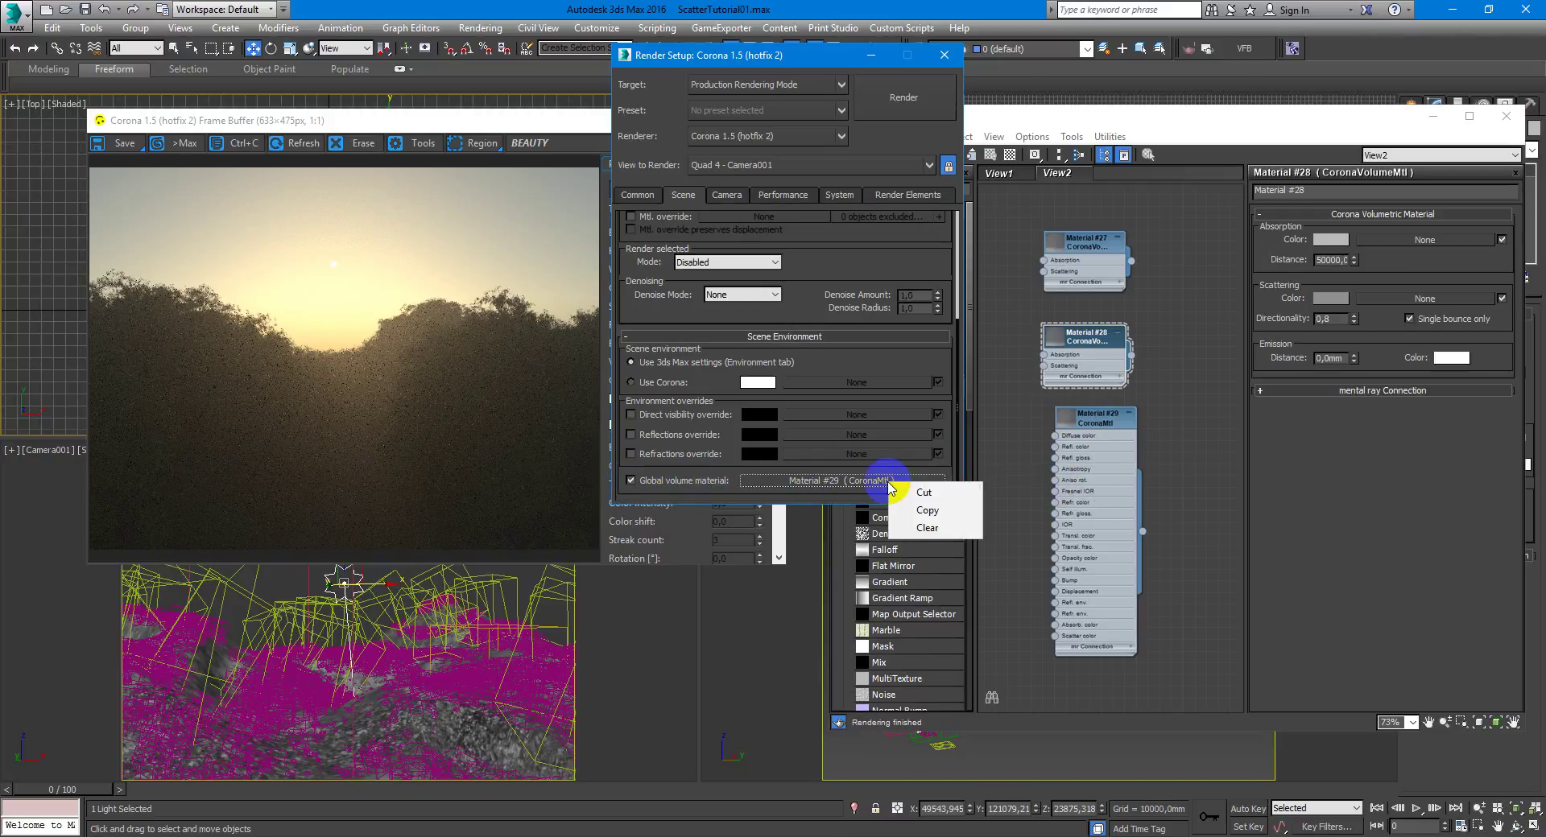
click(926, 525)
middle_drag(1101, 424, 1036, 407)
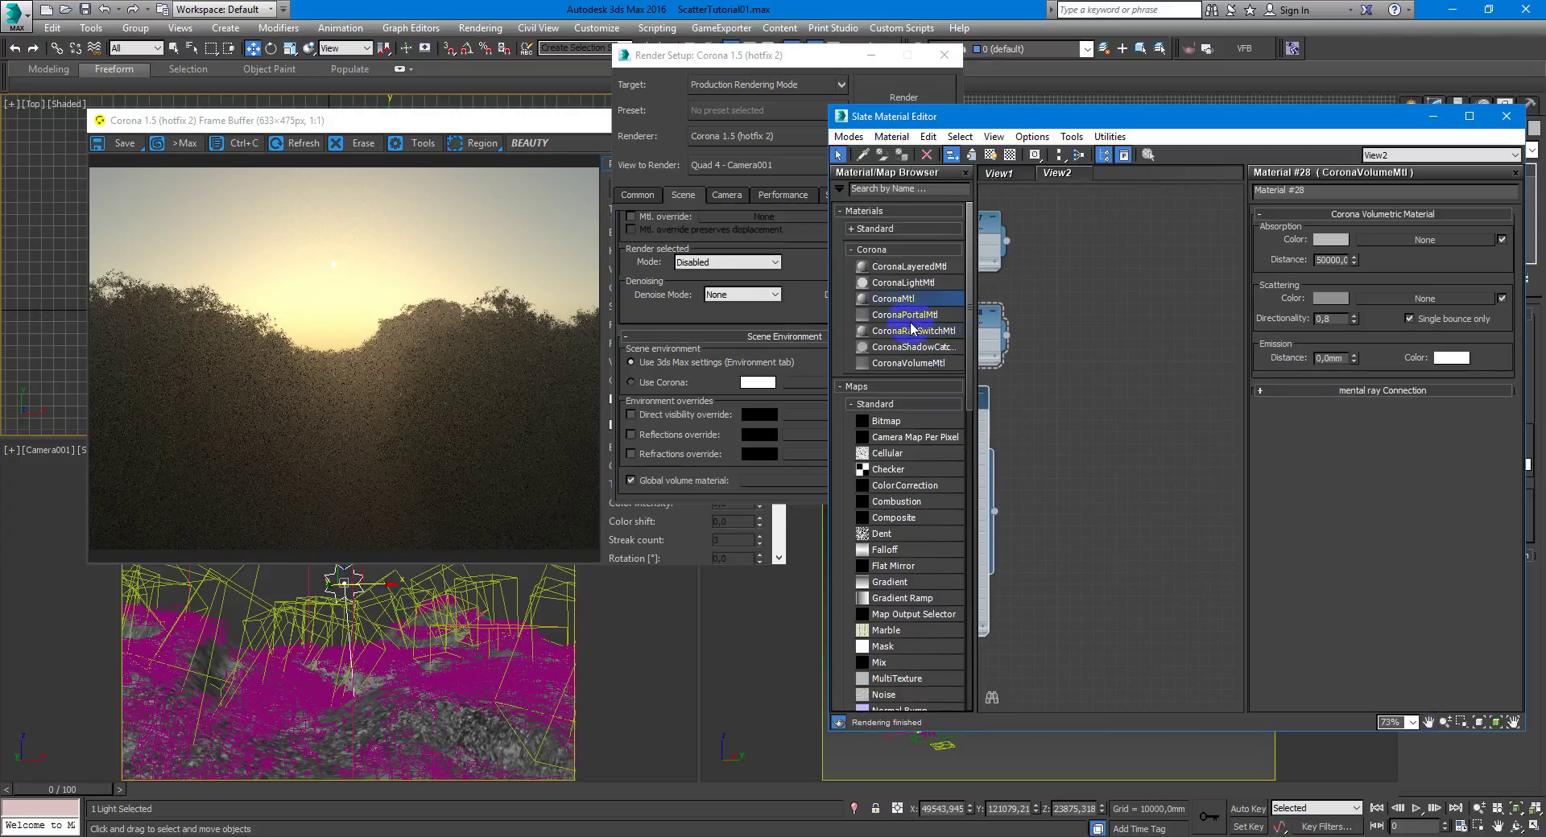
Add a CoronaVolumeMtl (Material #30) and wire it as an instance into the Global volume material slot.
drag(906, 362, 1096, 346)
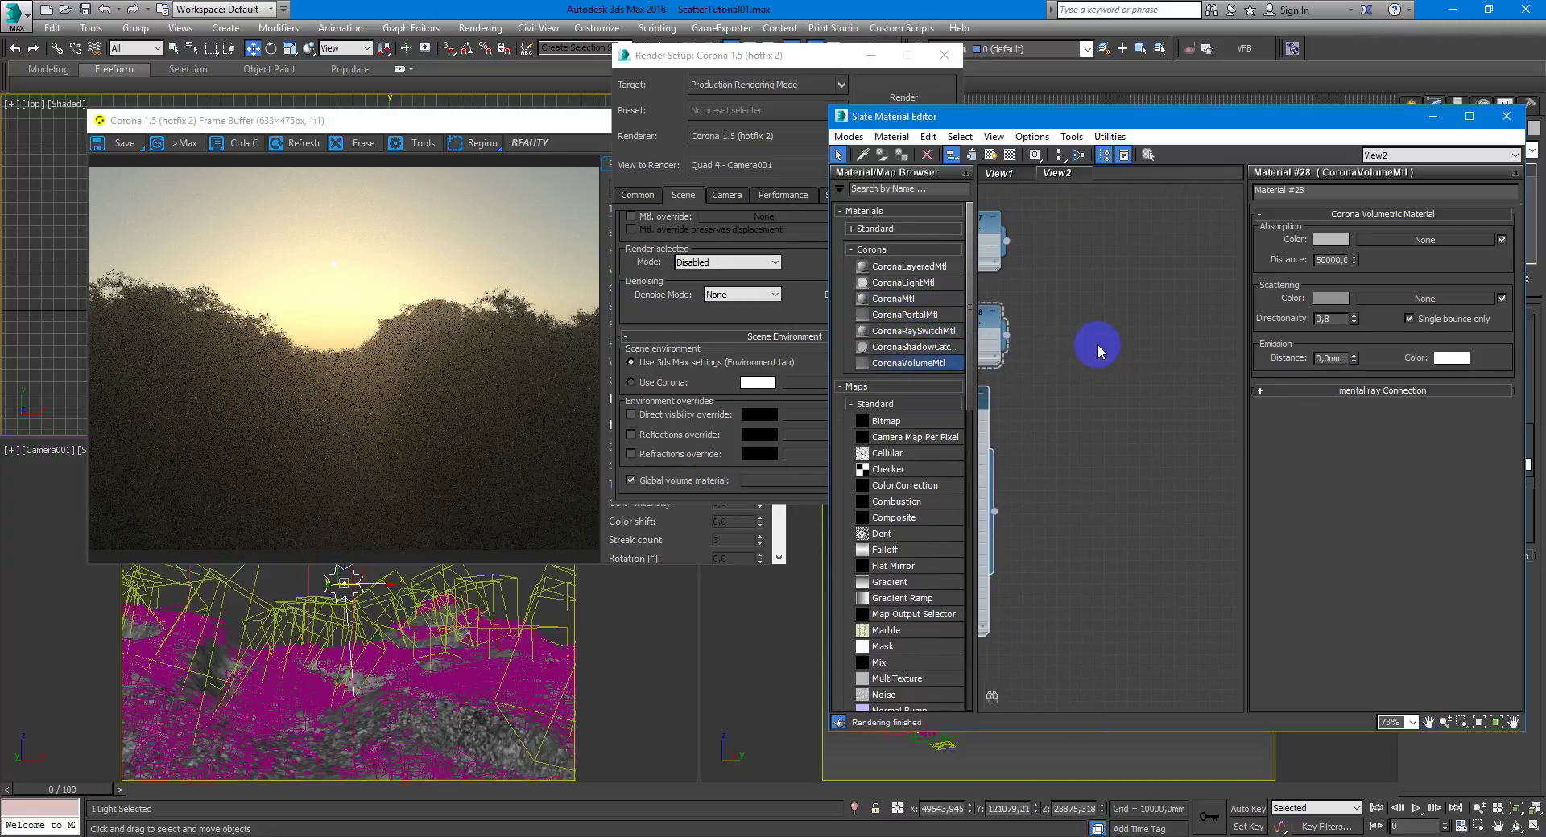
click(800, 52)
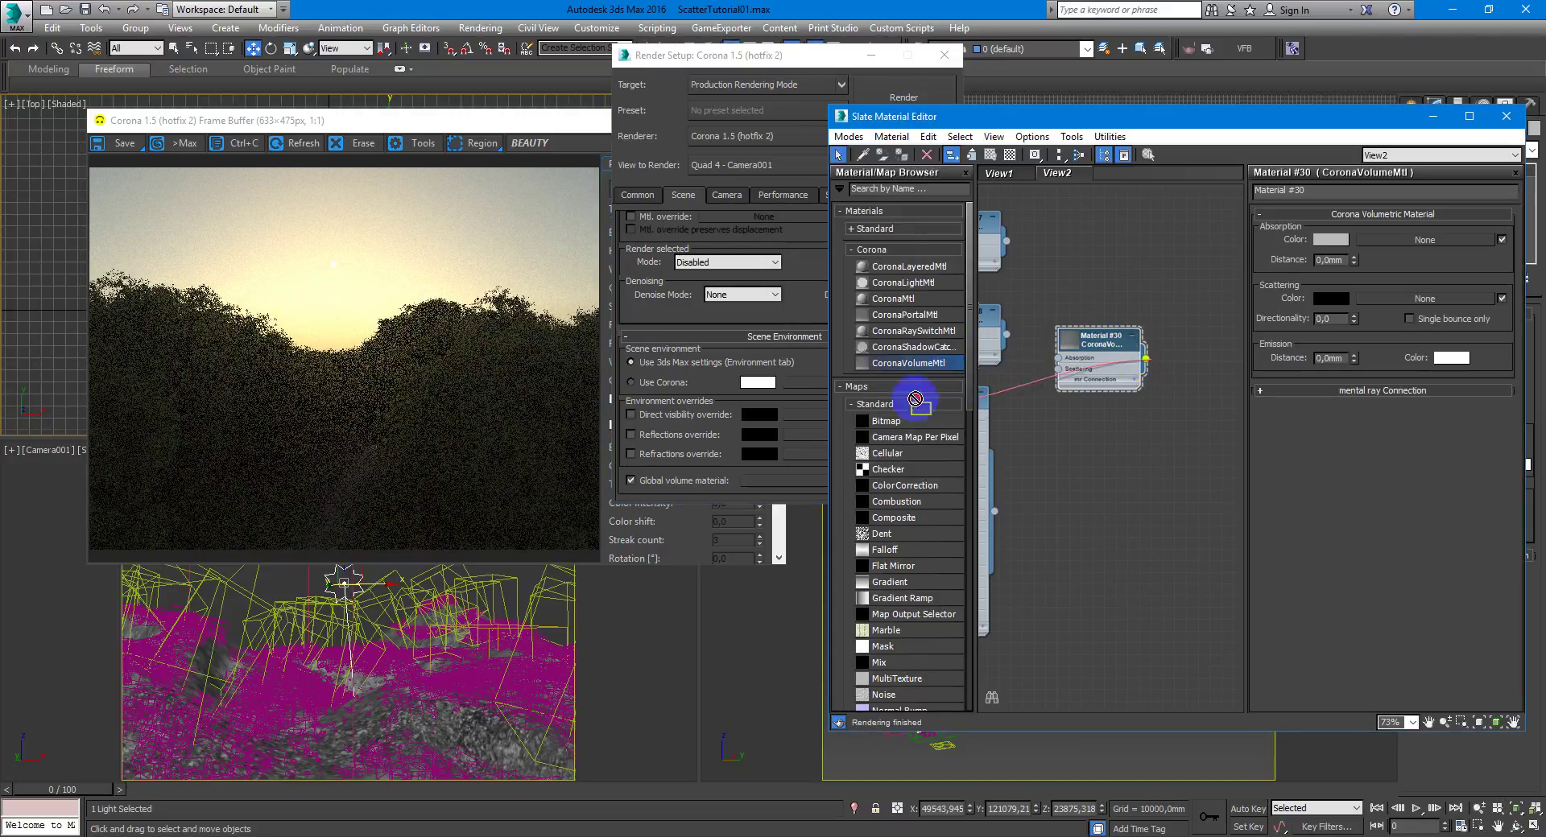
drag(1152, 372, 800, 483)
click(750, 328)
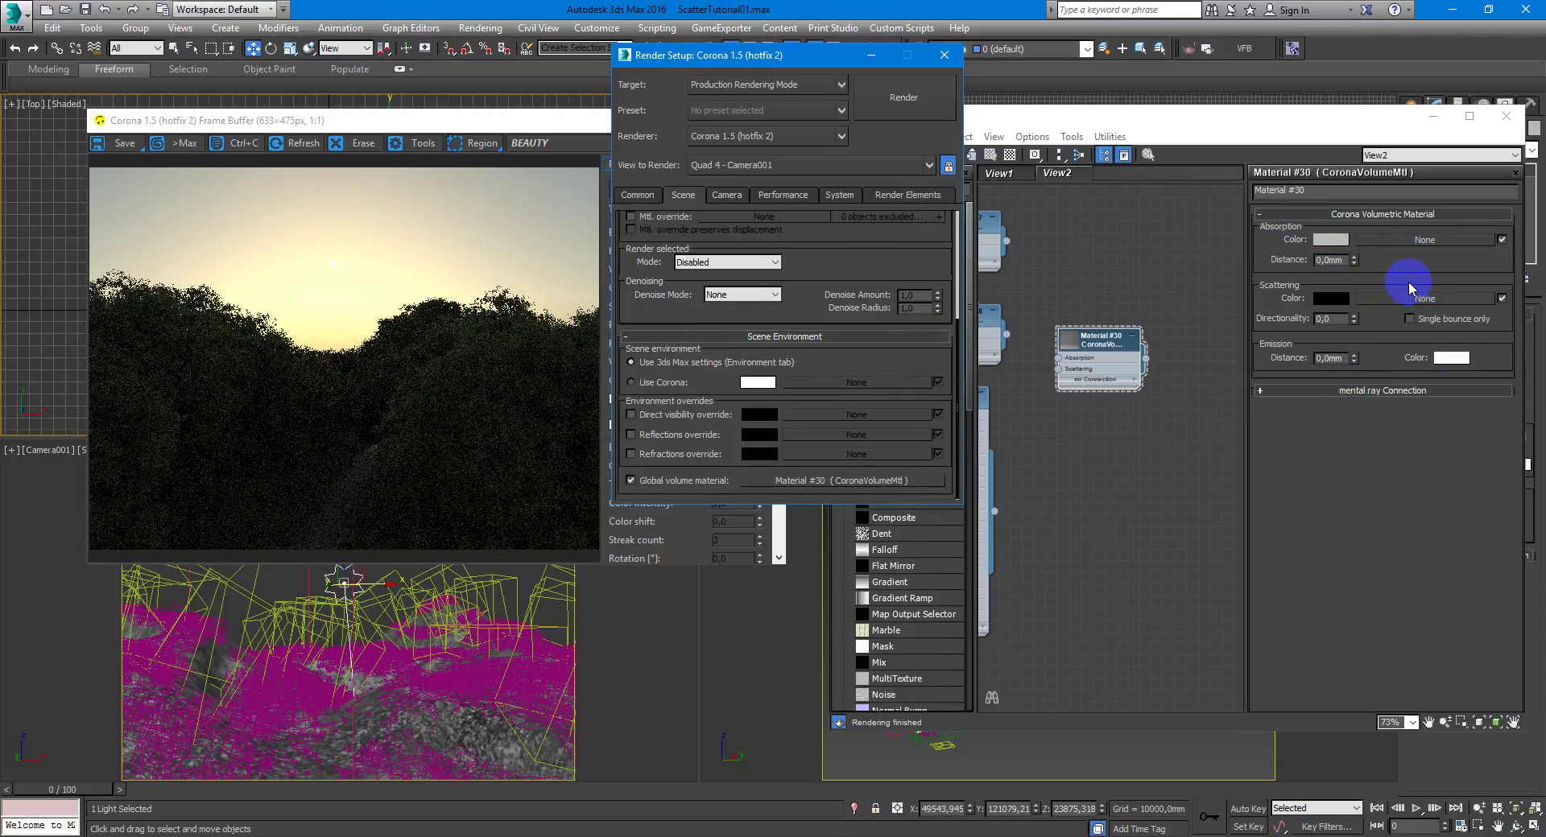
Set Material #30's Absorption Distance to 50000 mm.
click(1330, 239)
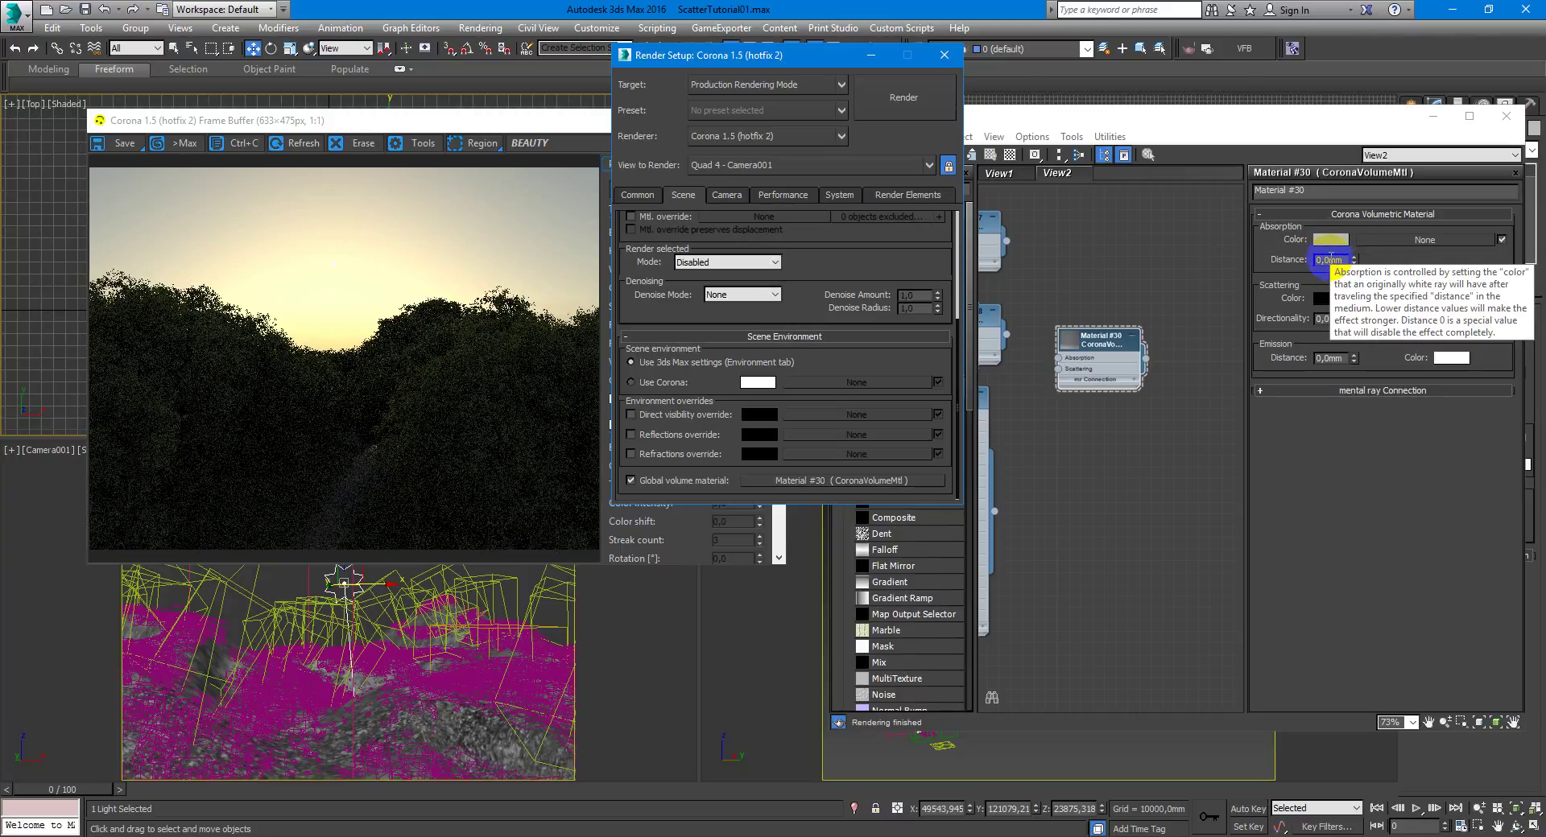
click(1327, 259)
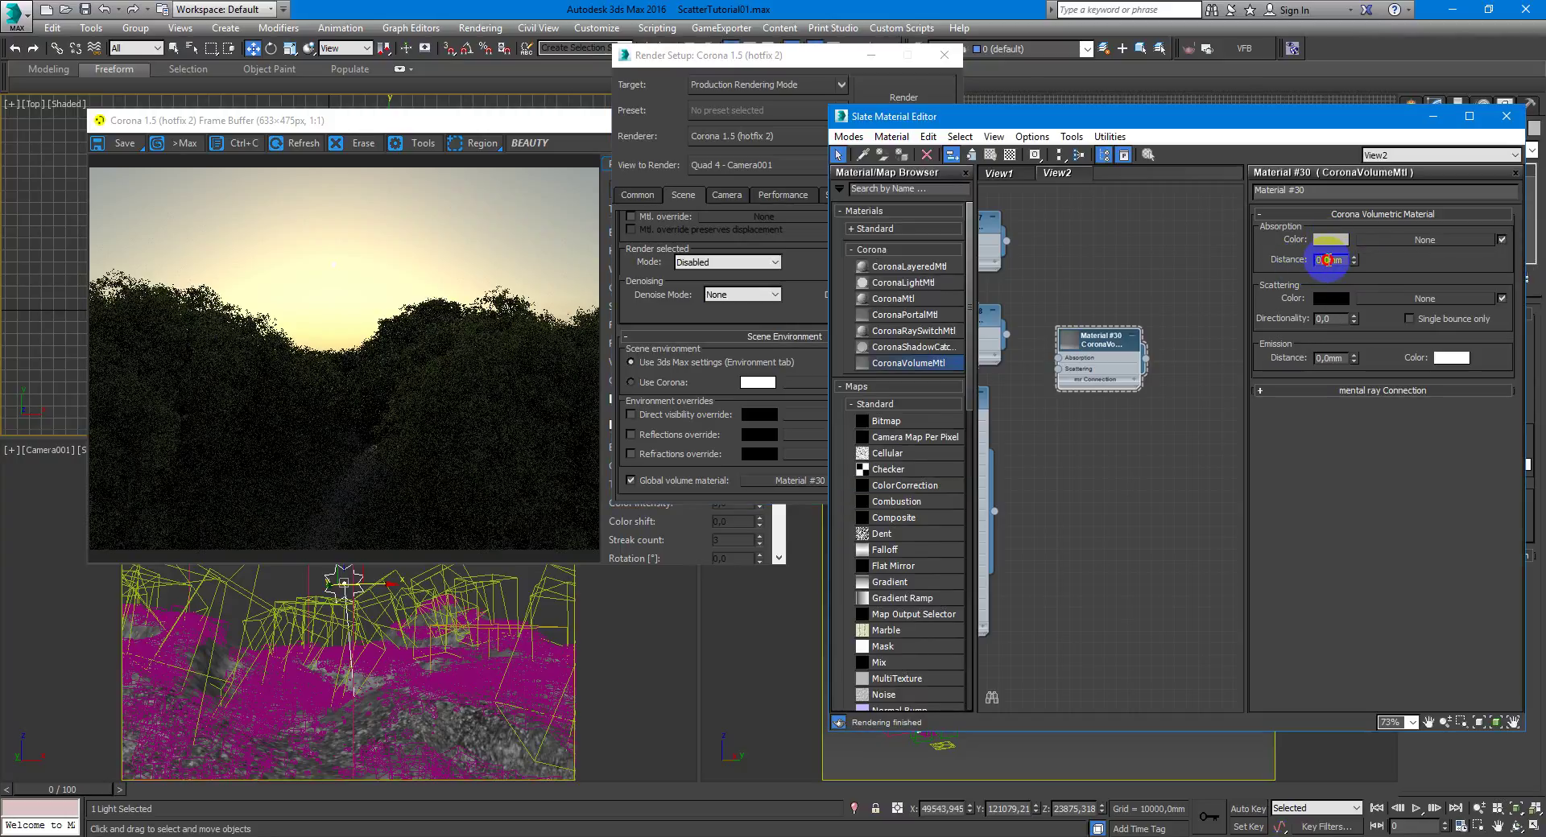
text(500)
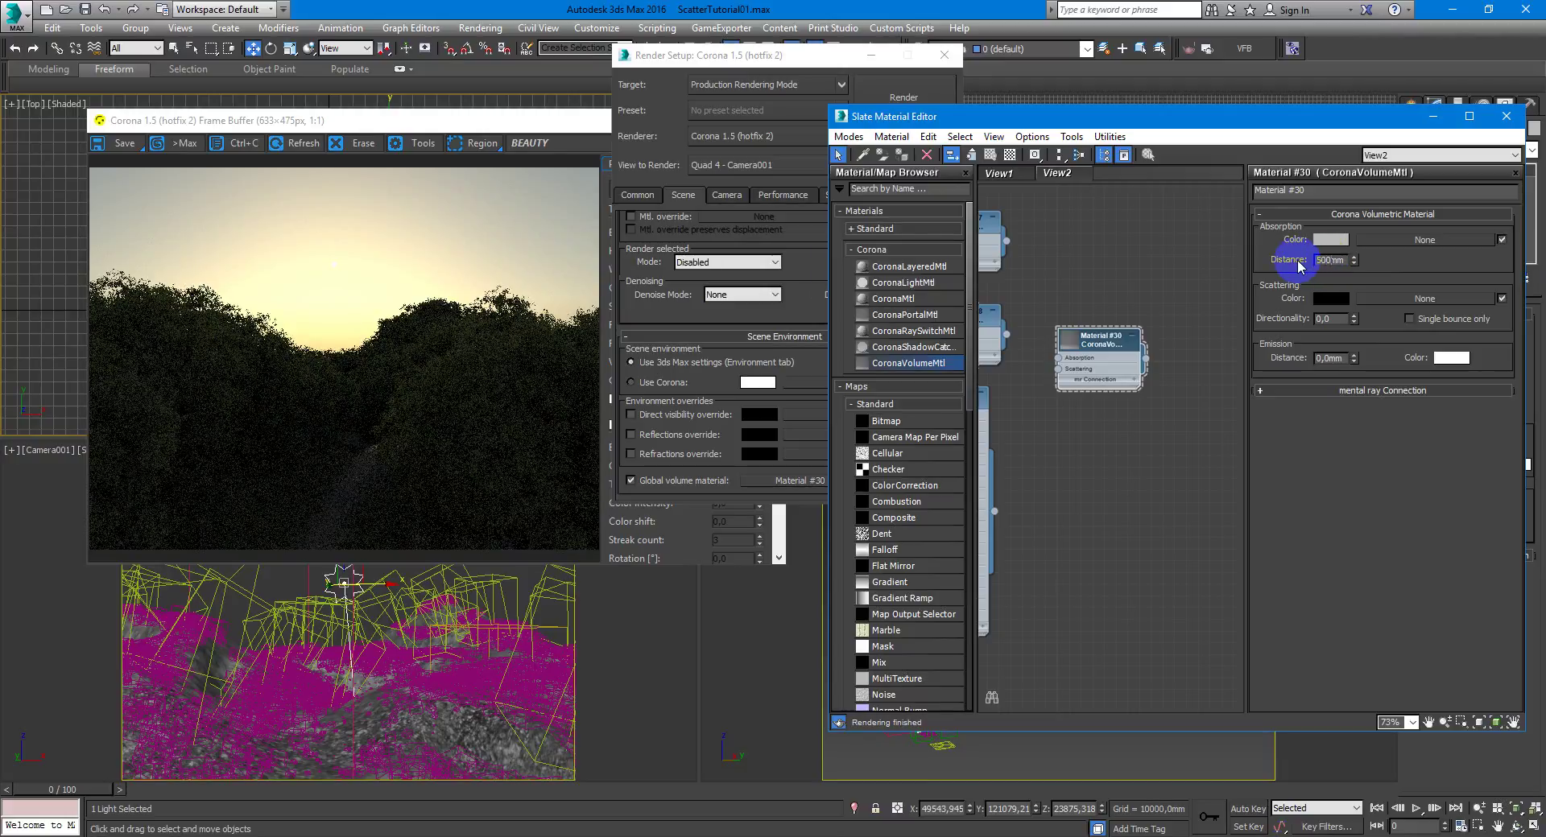
text(00)
key(Return)
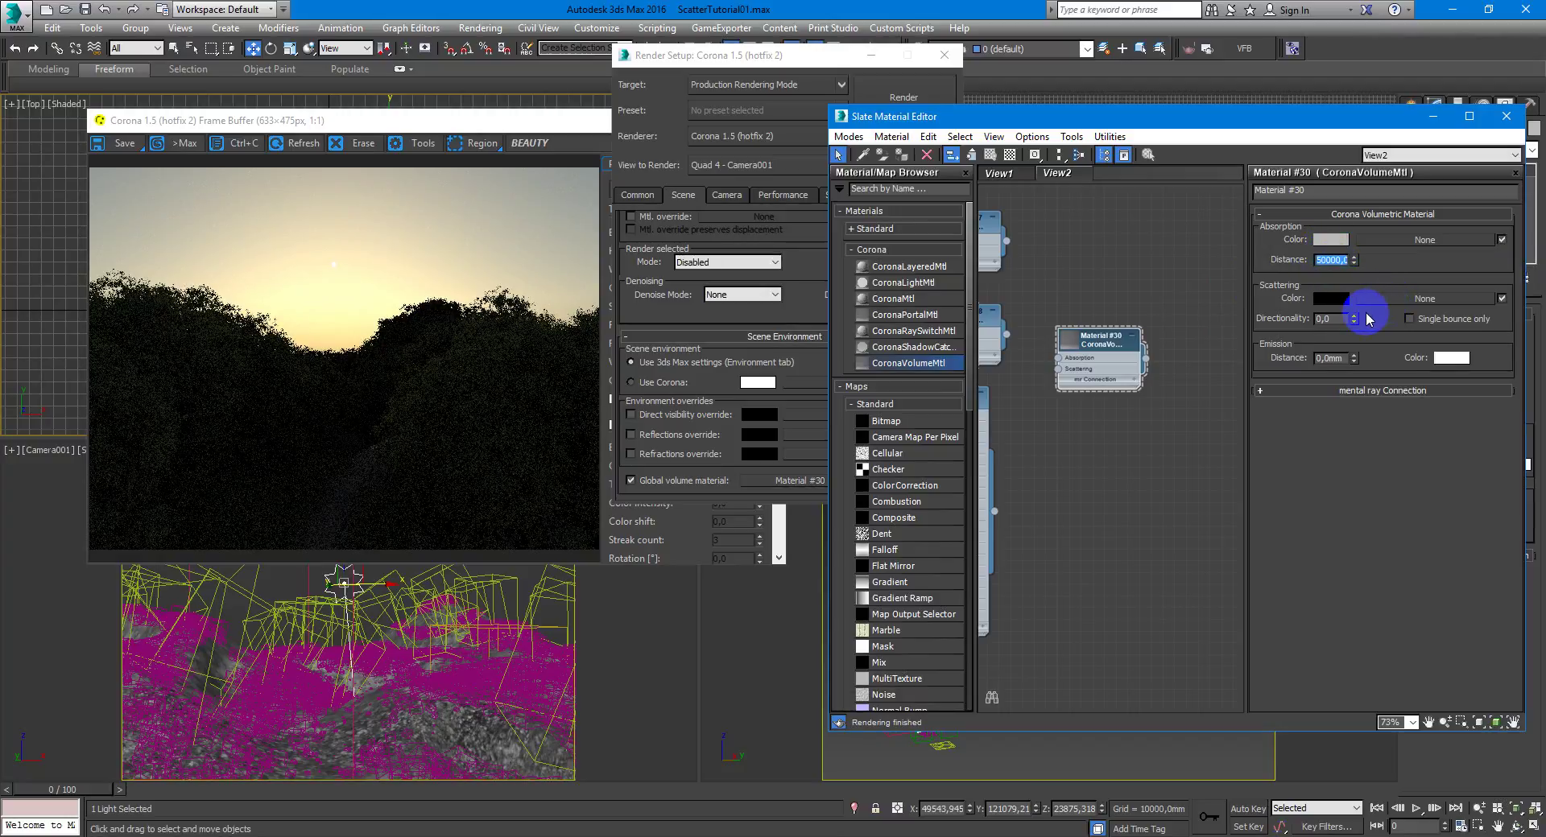
Change Material #30's Scattering Color from black to grey, value about 75.
click(1336, 298)
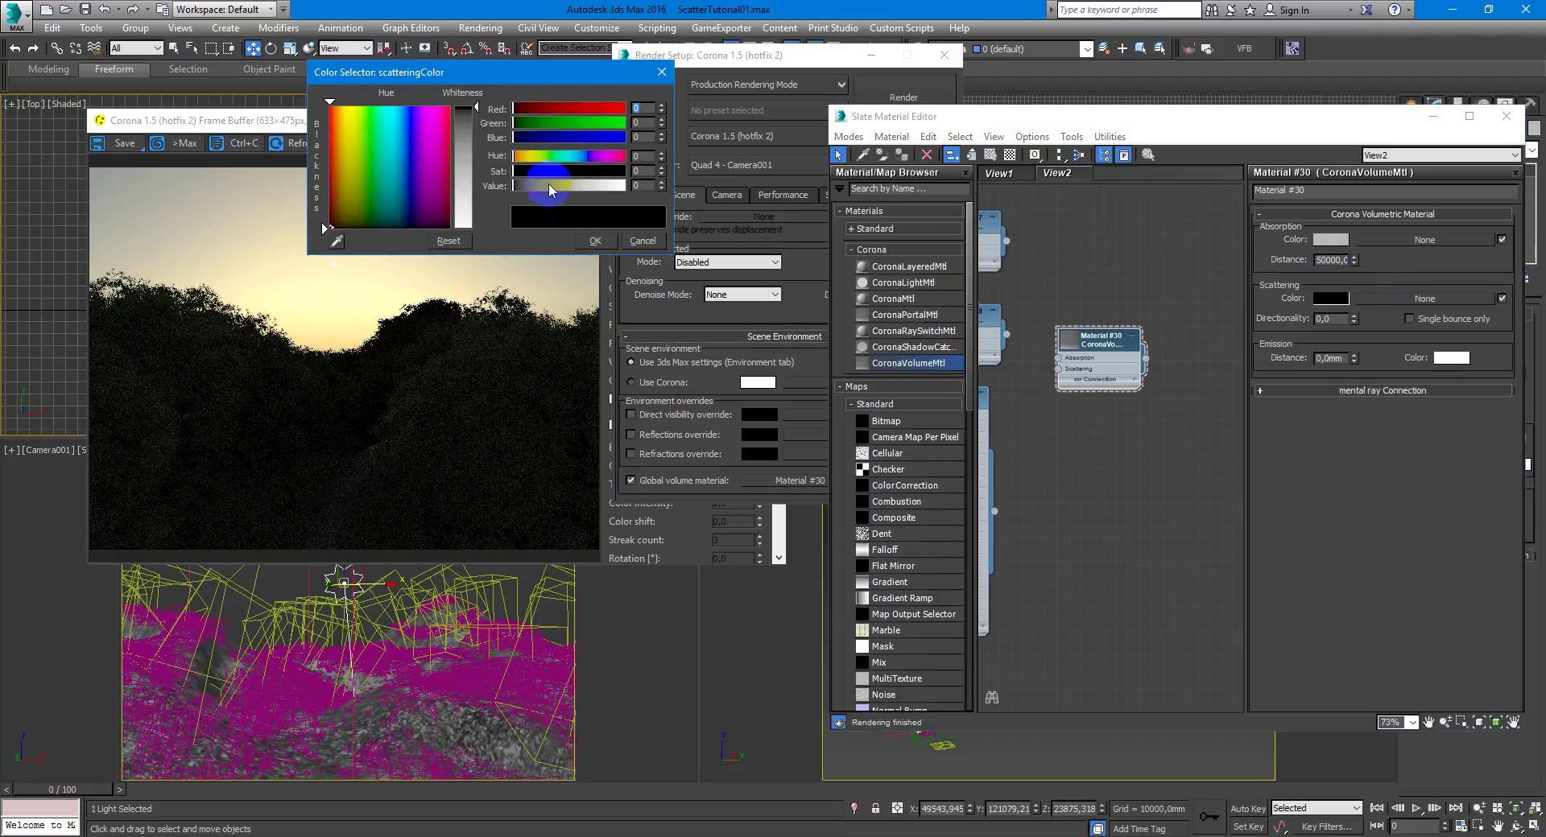
drag(549, 184, 544, 187)
click(595, 241)
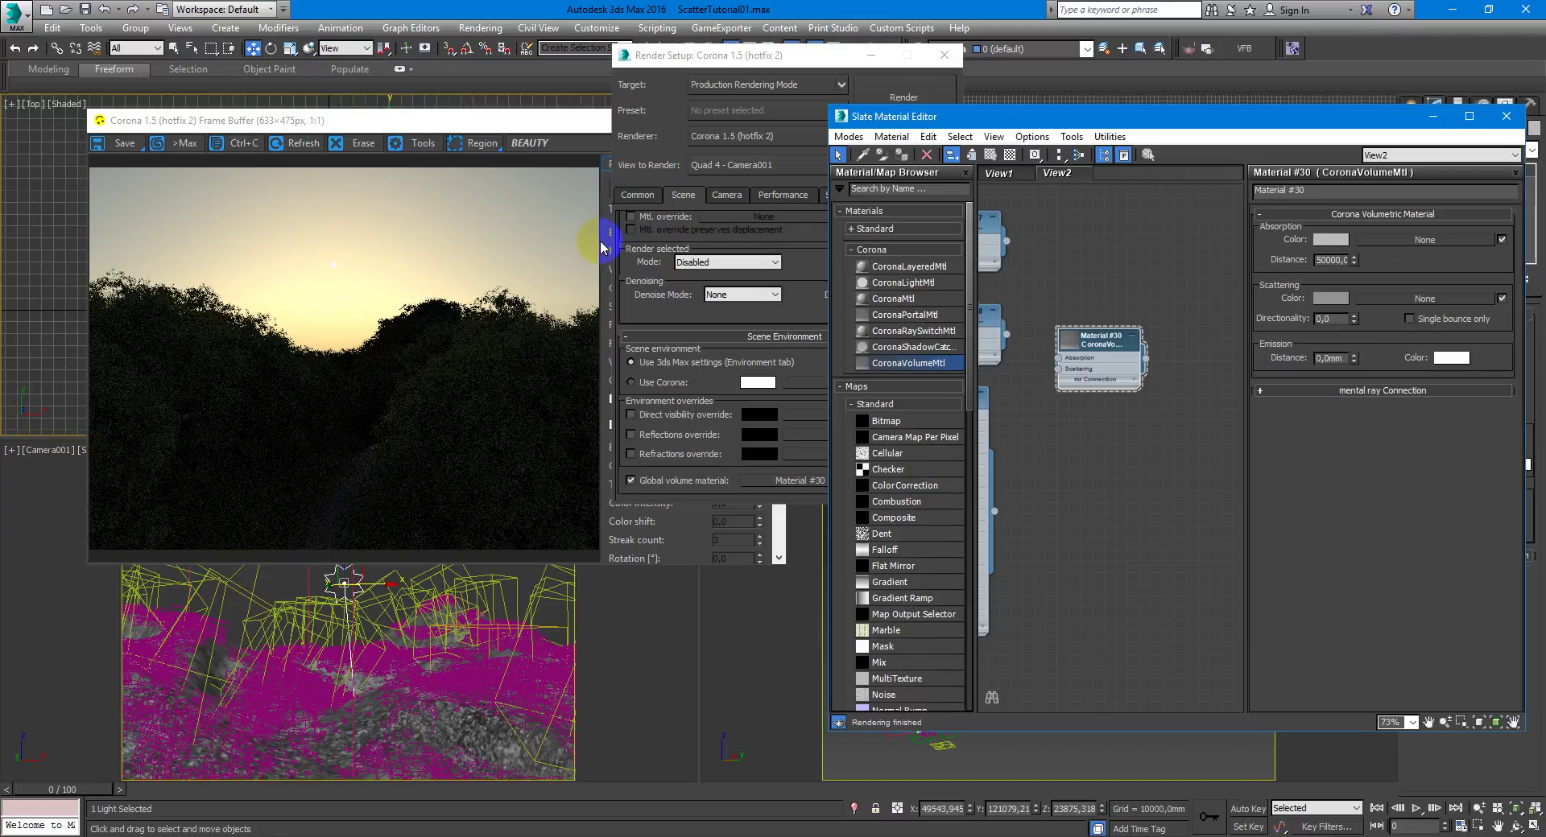
click(1333, 358)
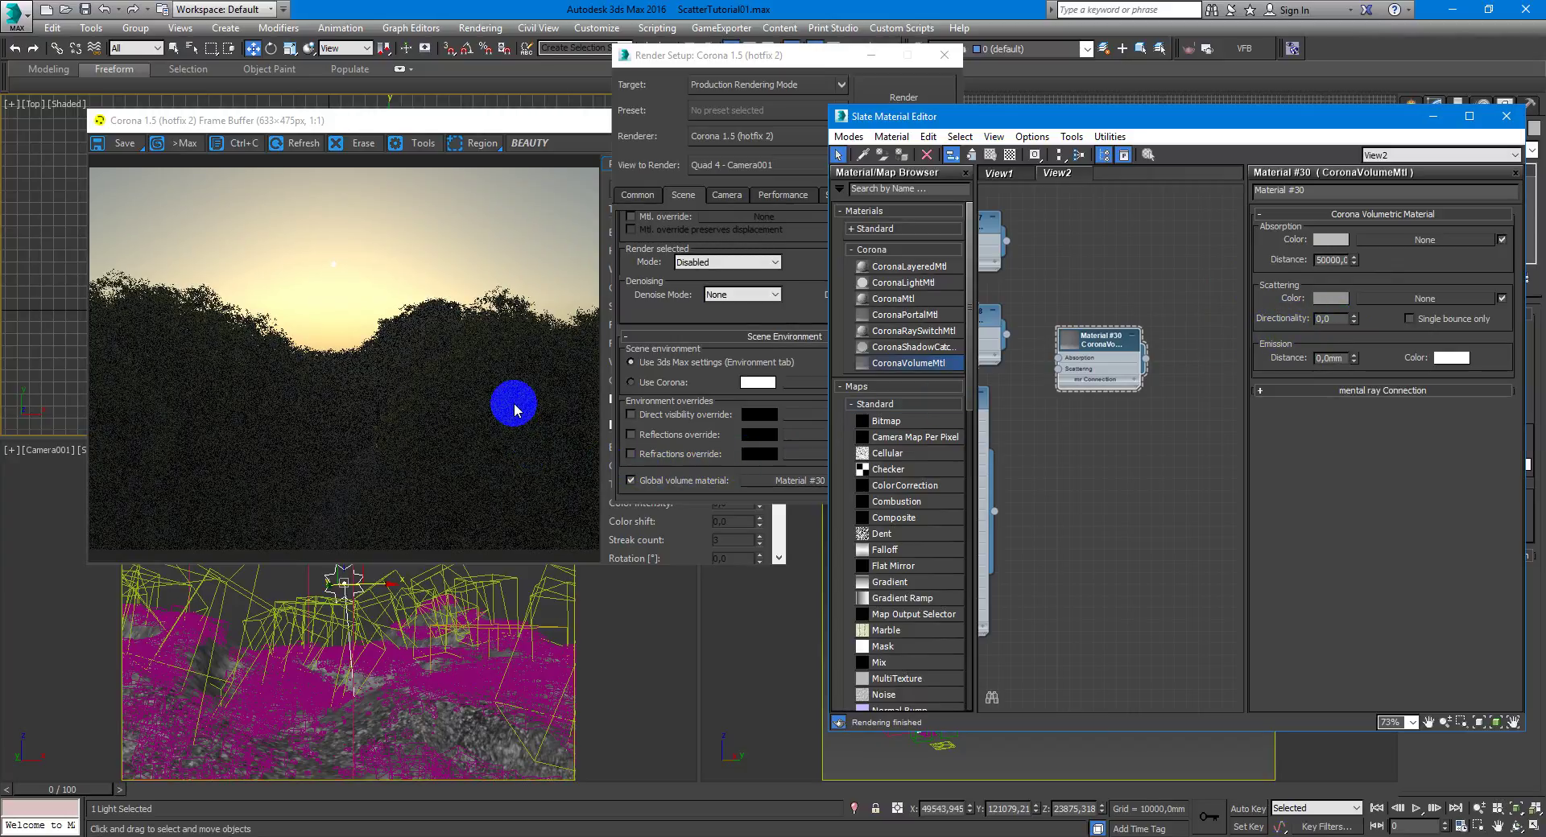
Set Material #30's scattering Directionality to -0.8.
click(1326, 322)
text(3)
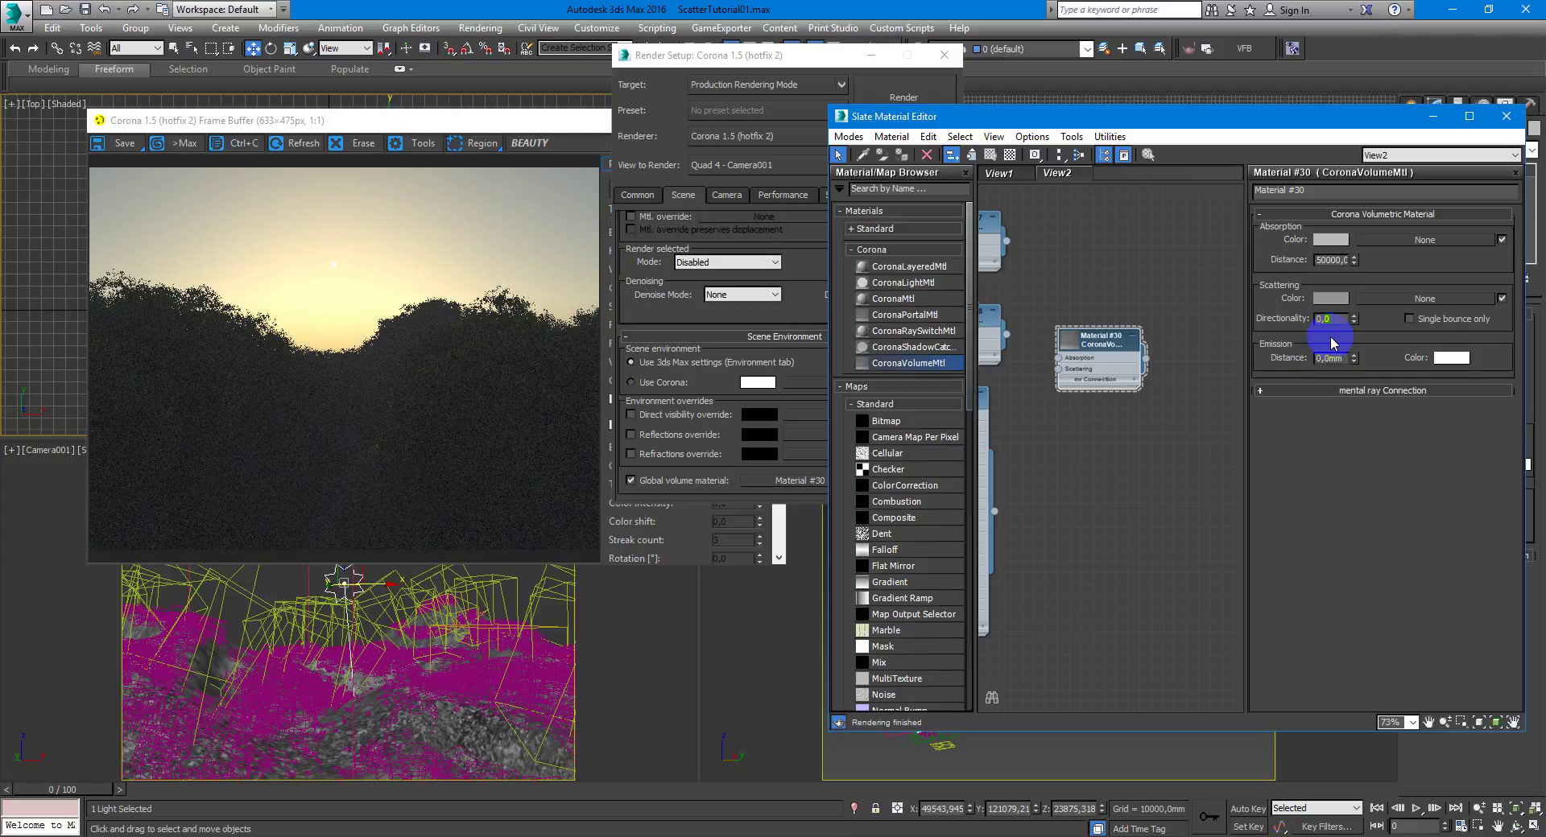
text(8)
key(Return)
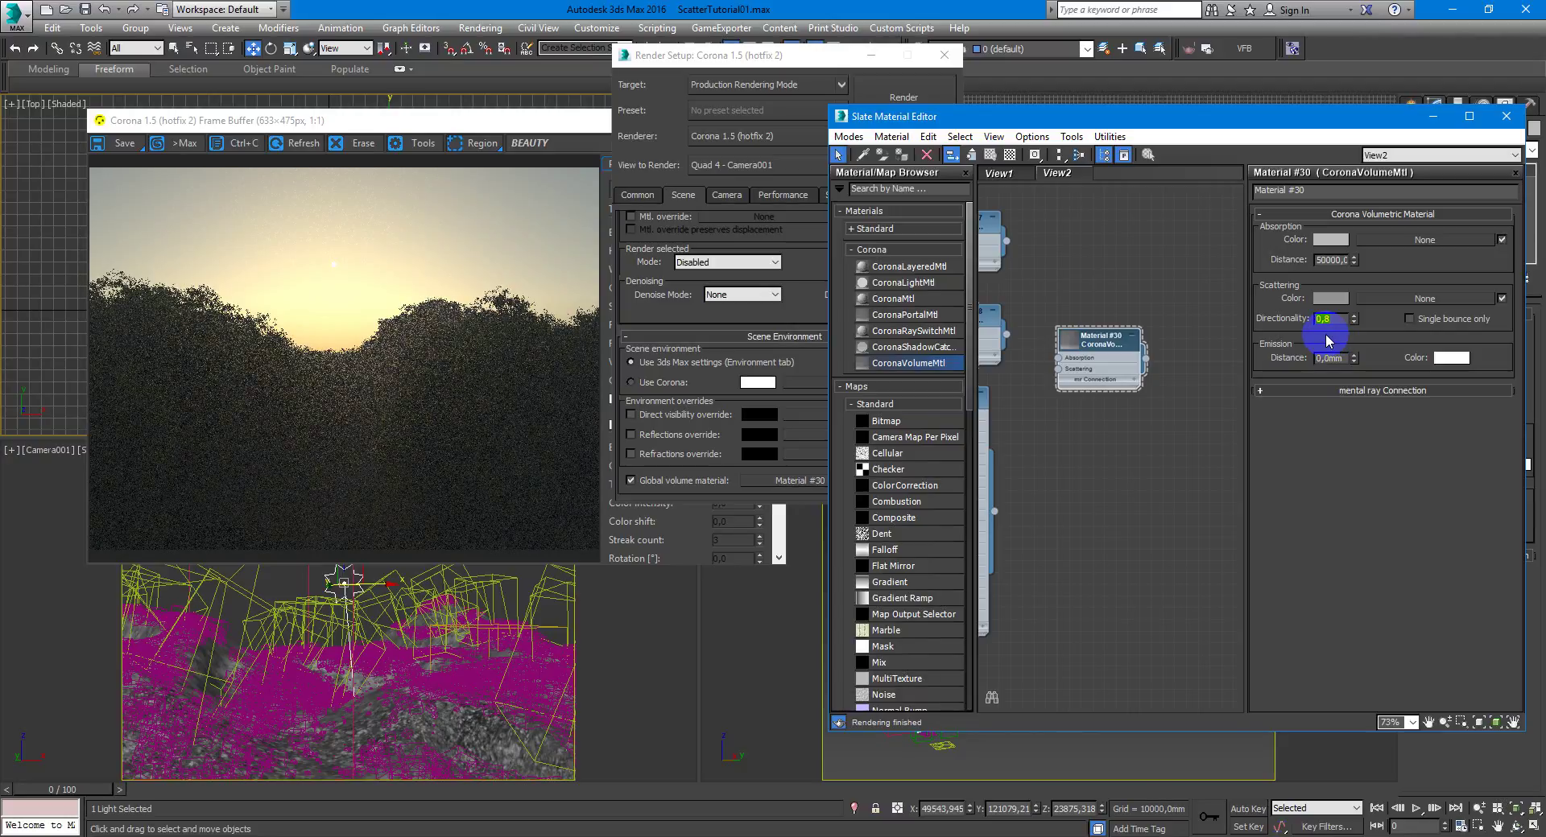
click(1322, 319)
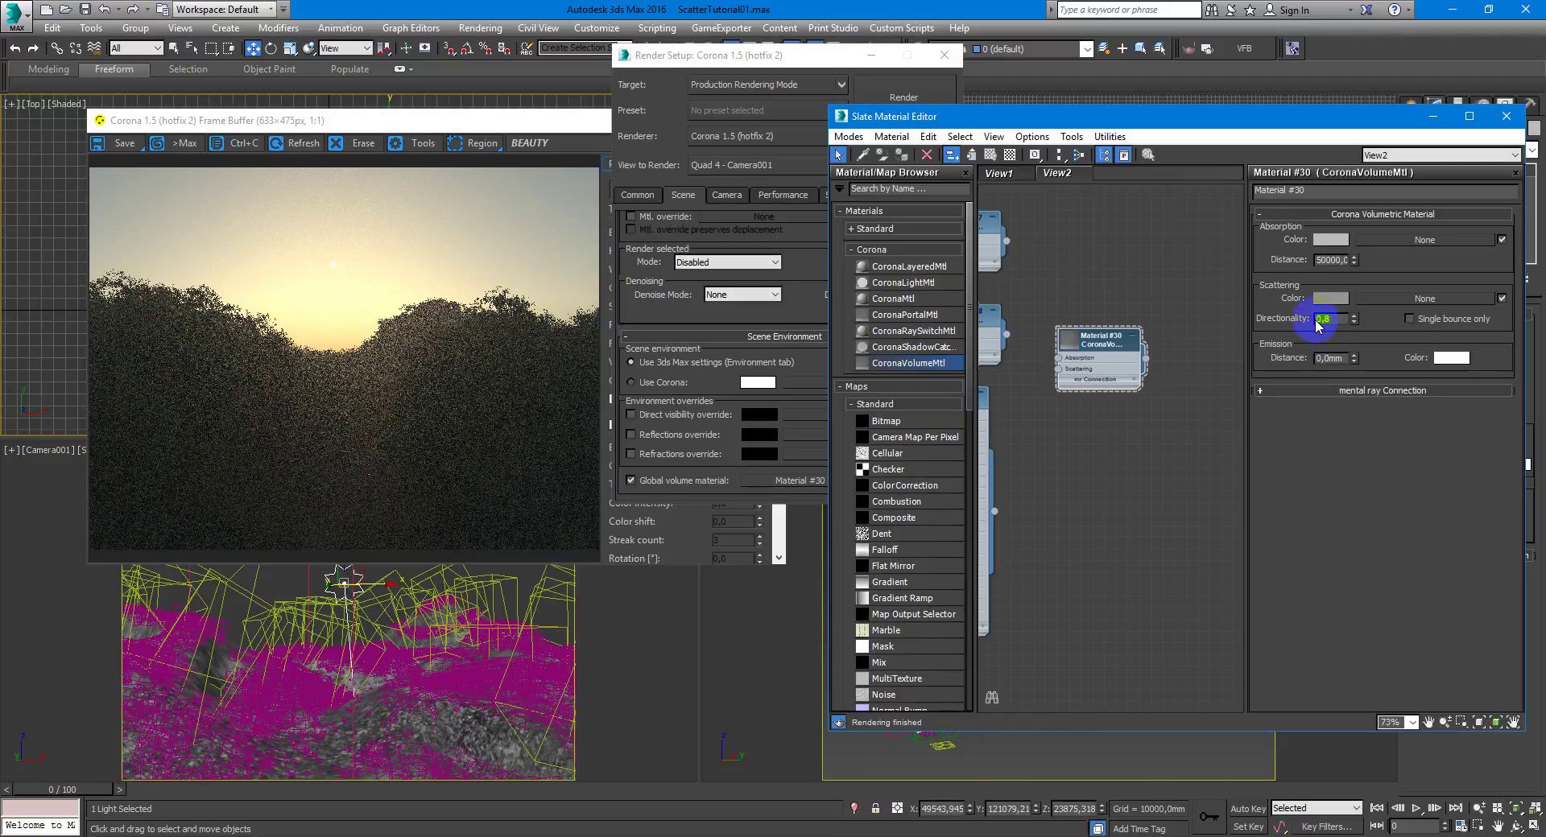
click(1338, 359)
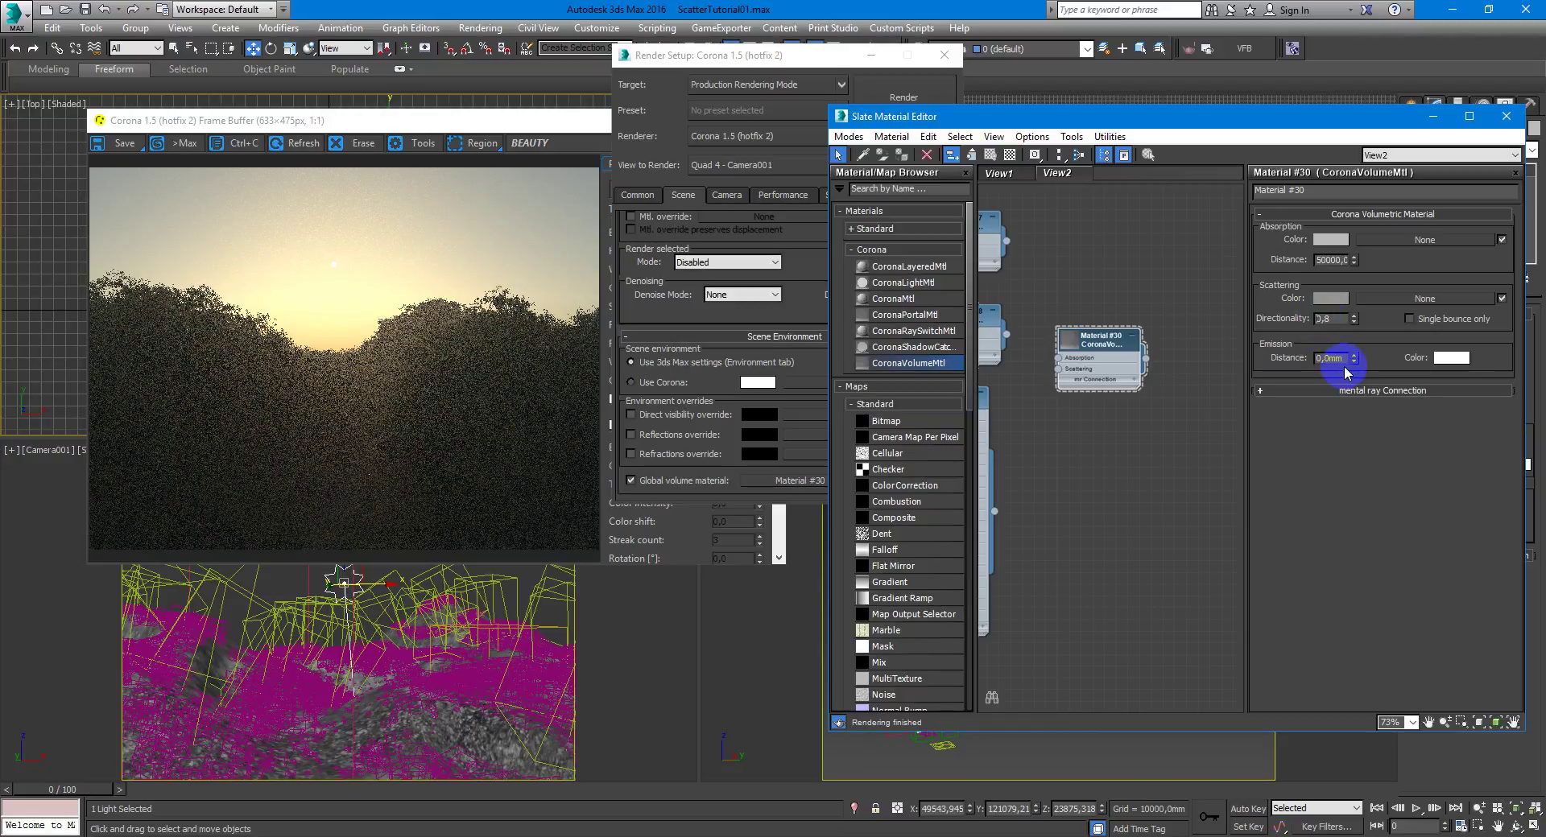
text(-)
key(Return)
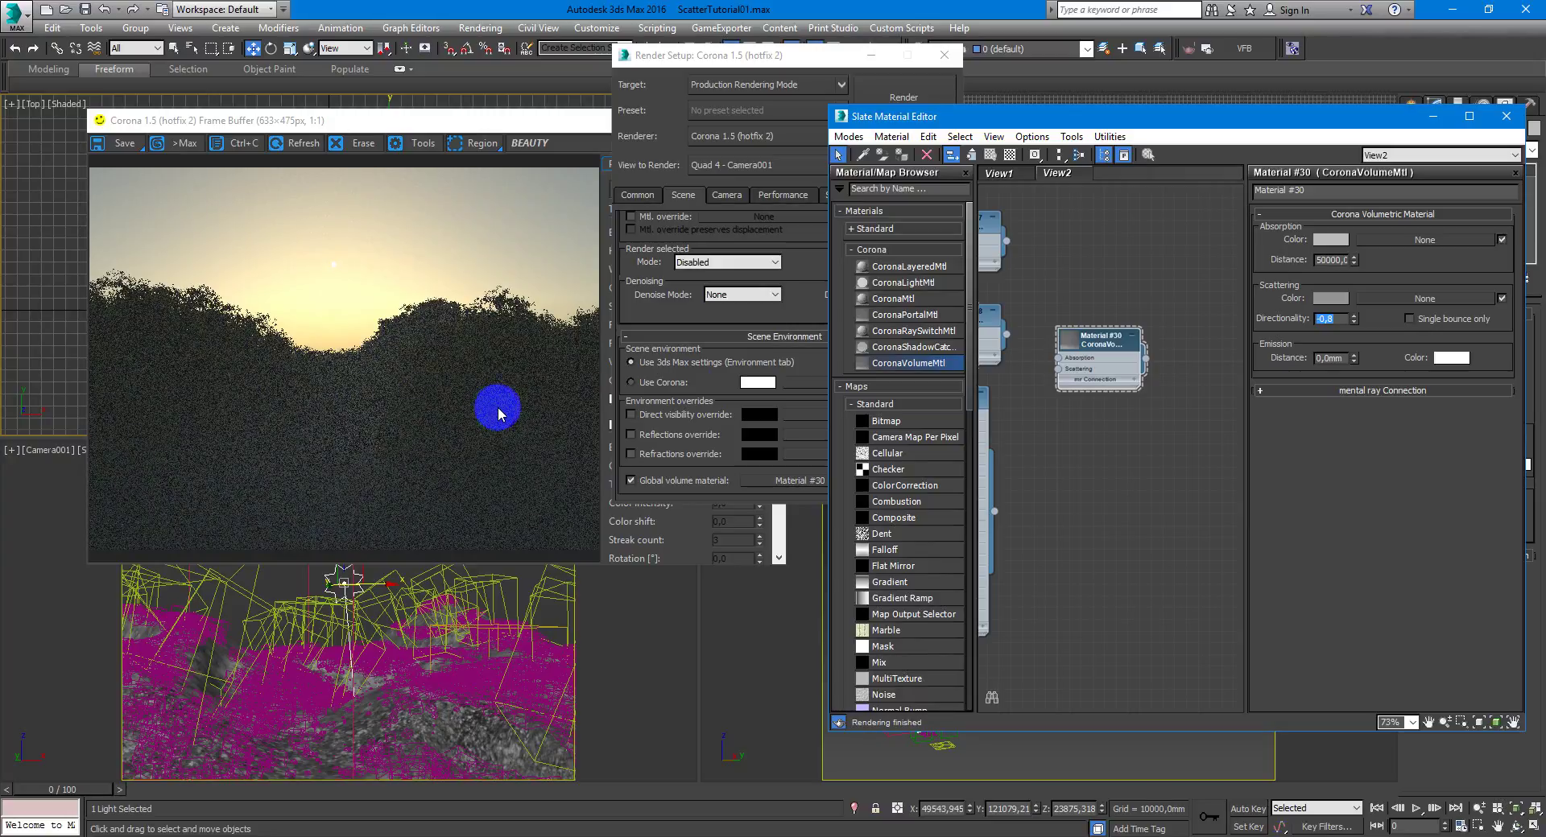
Set Material #30's Emission Distance to 10000 mm, keeping the emission colour white.
click(1330, 359)
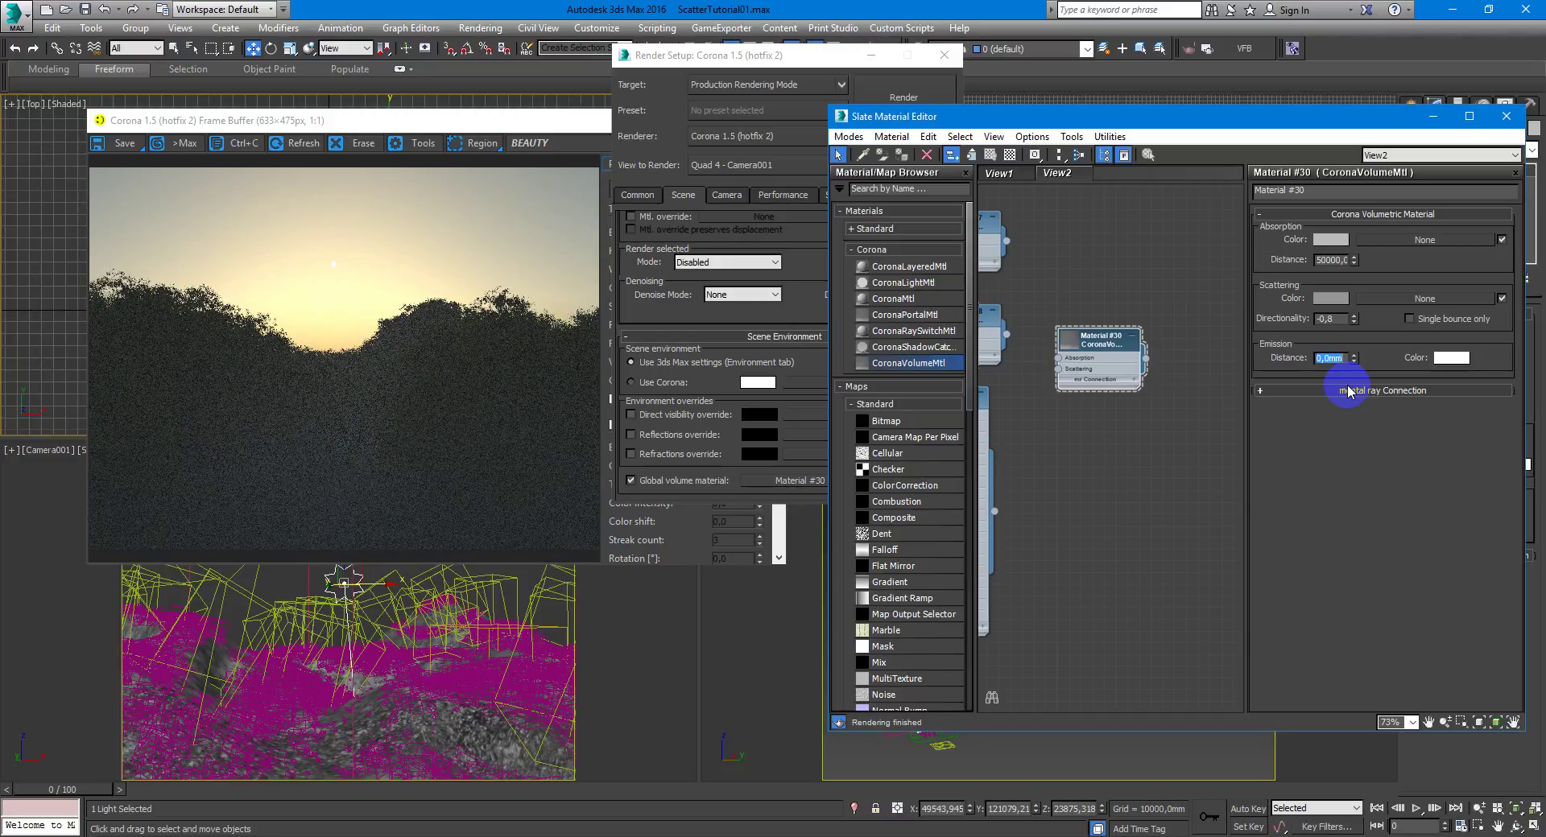
text(500)
text(00)
key(Return)
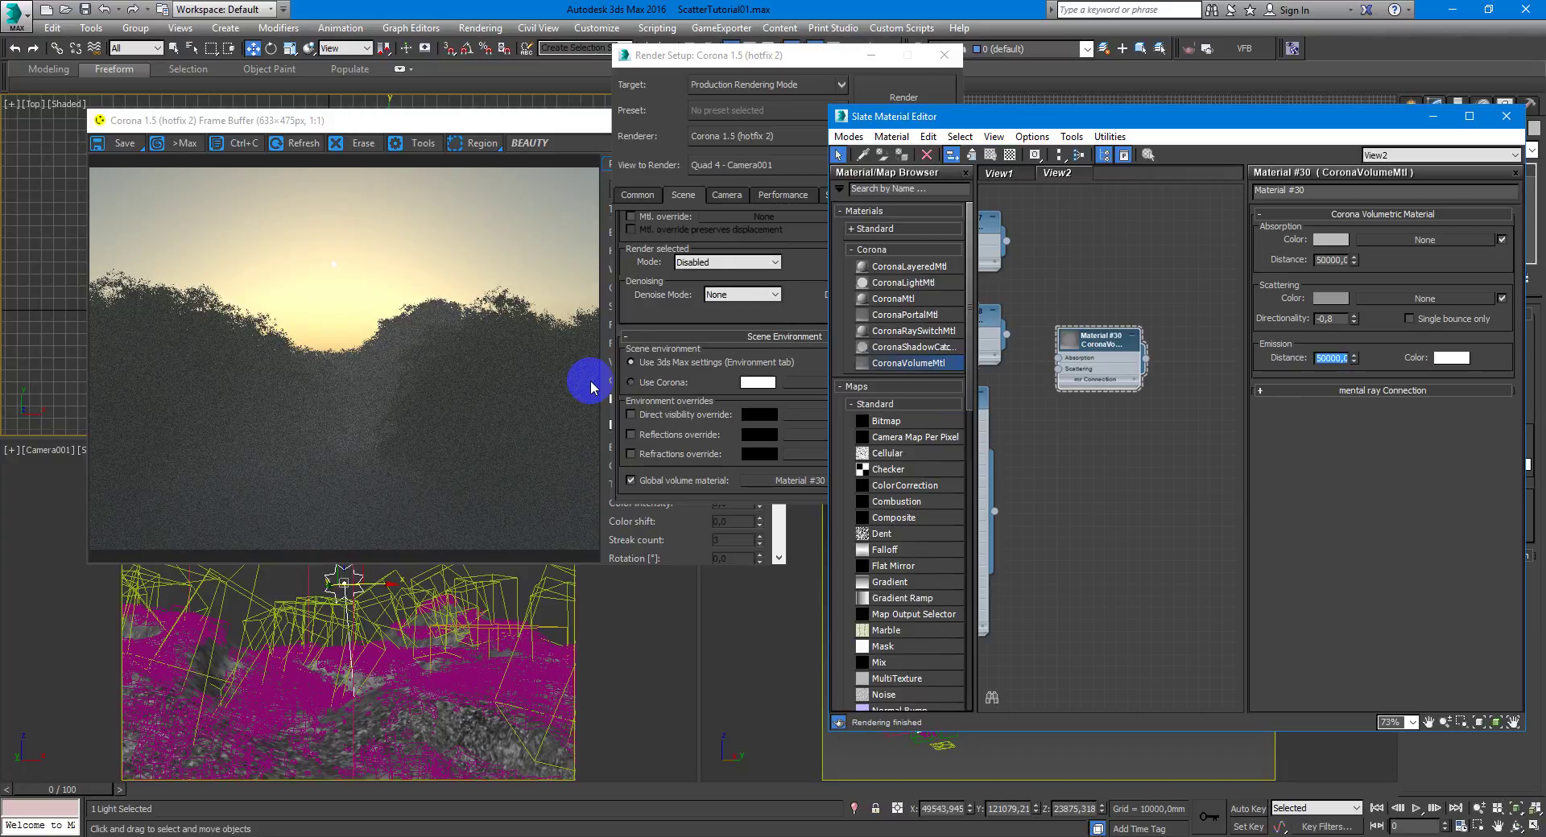
double_click(1323, 359)
text(30)
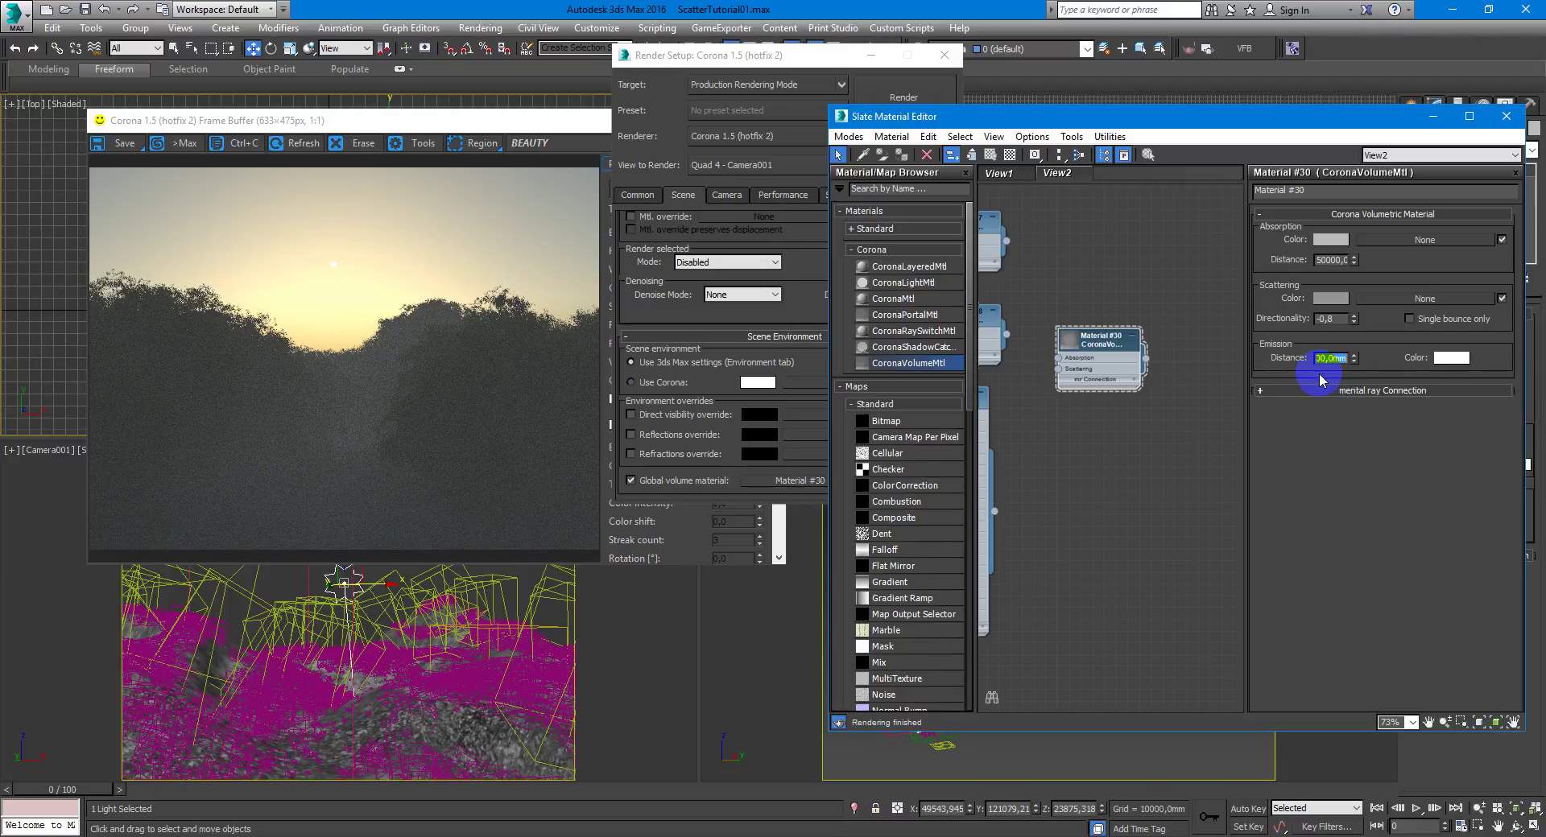
text(10000)
key(Return)
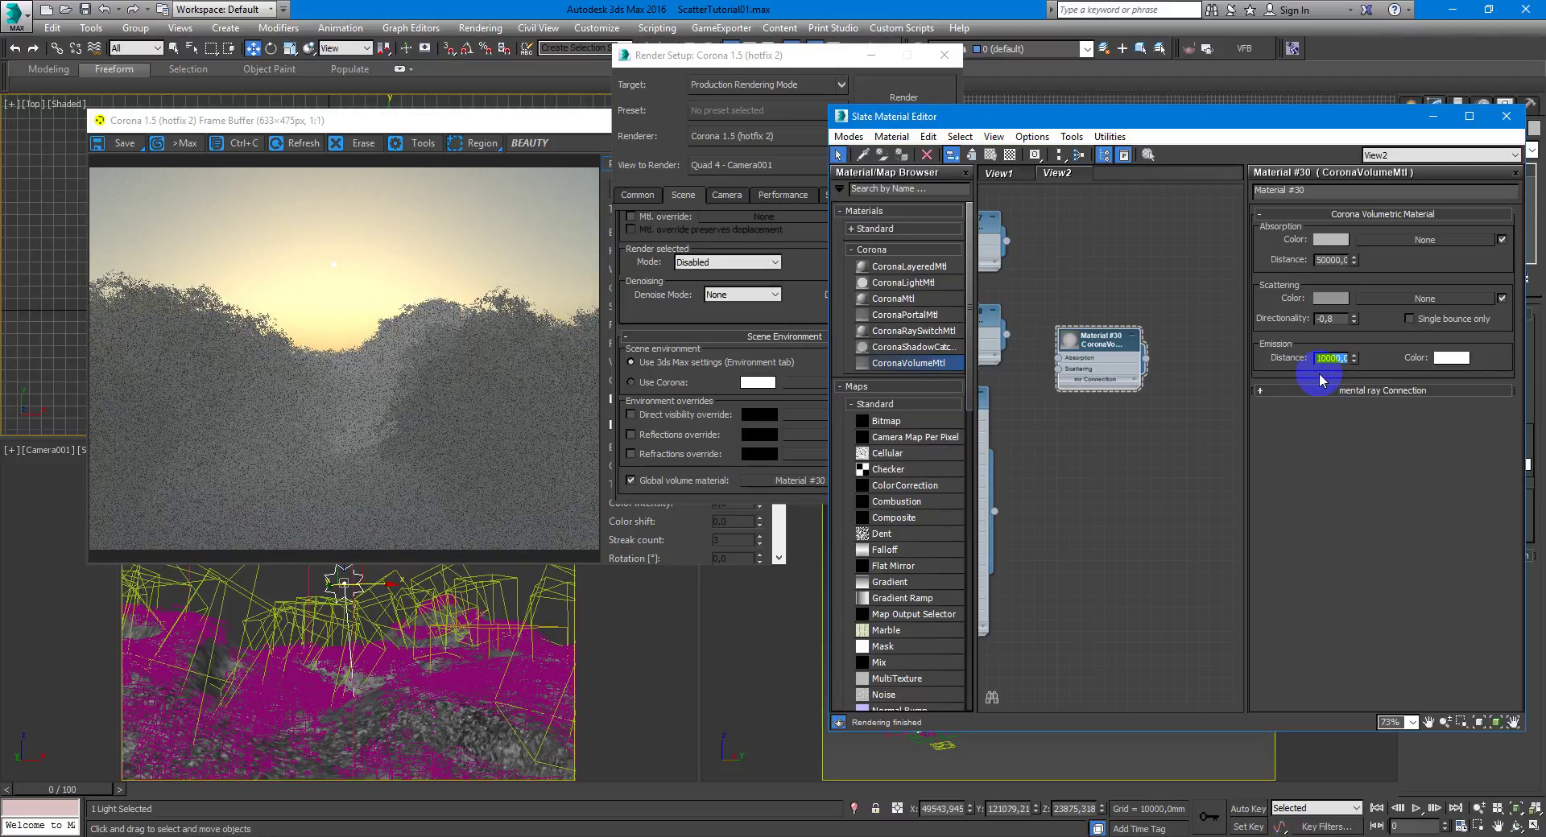
click(1451, 357)
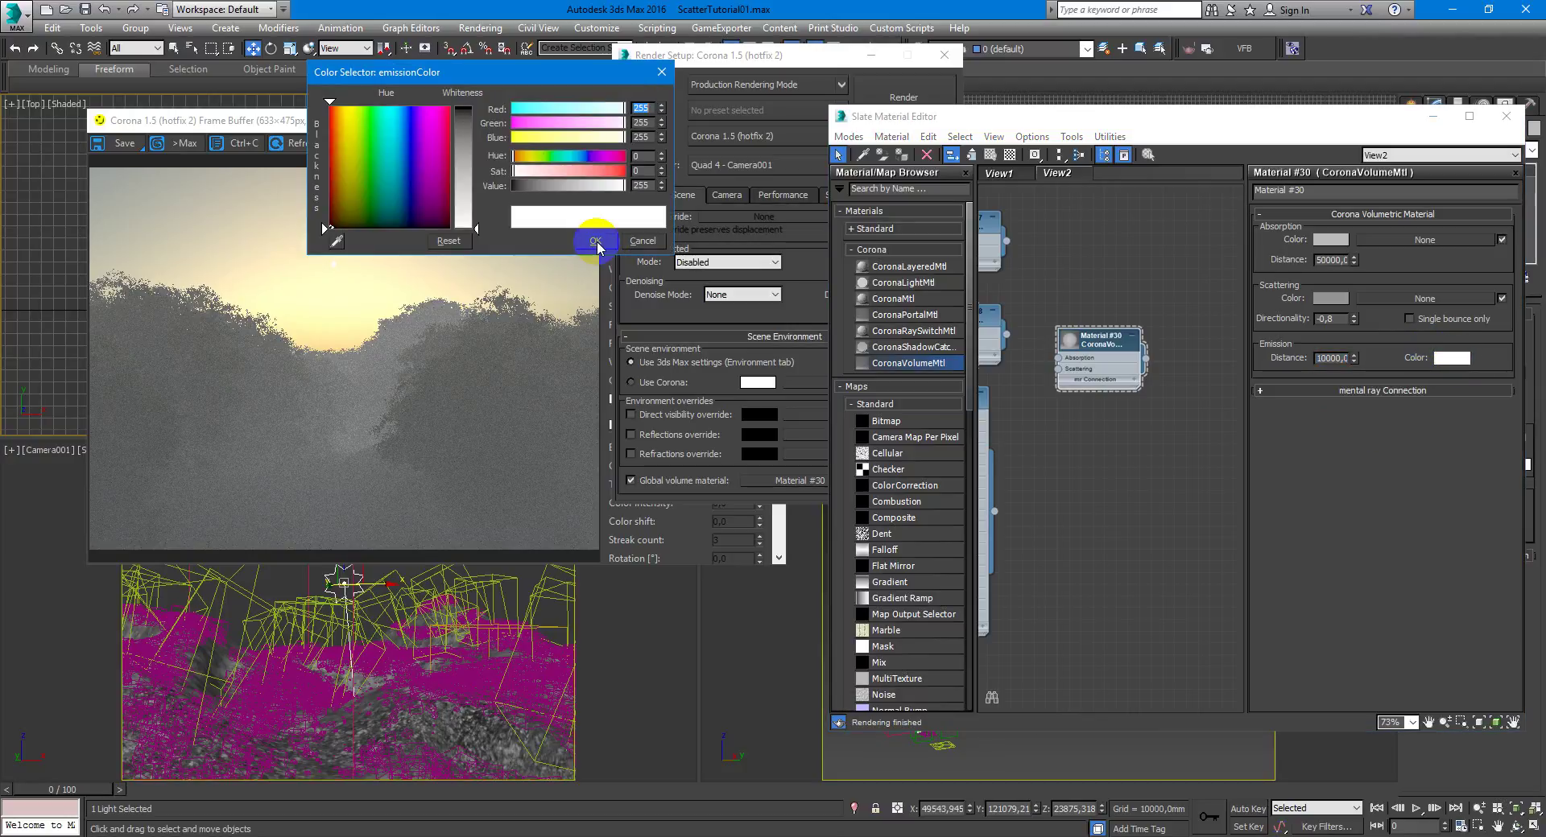
click(641, 242)
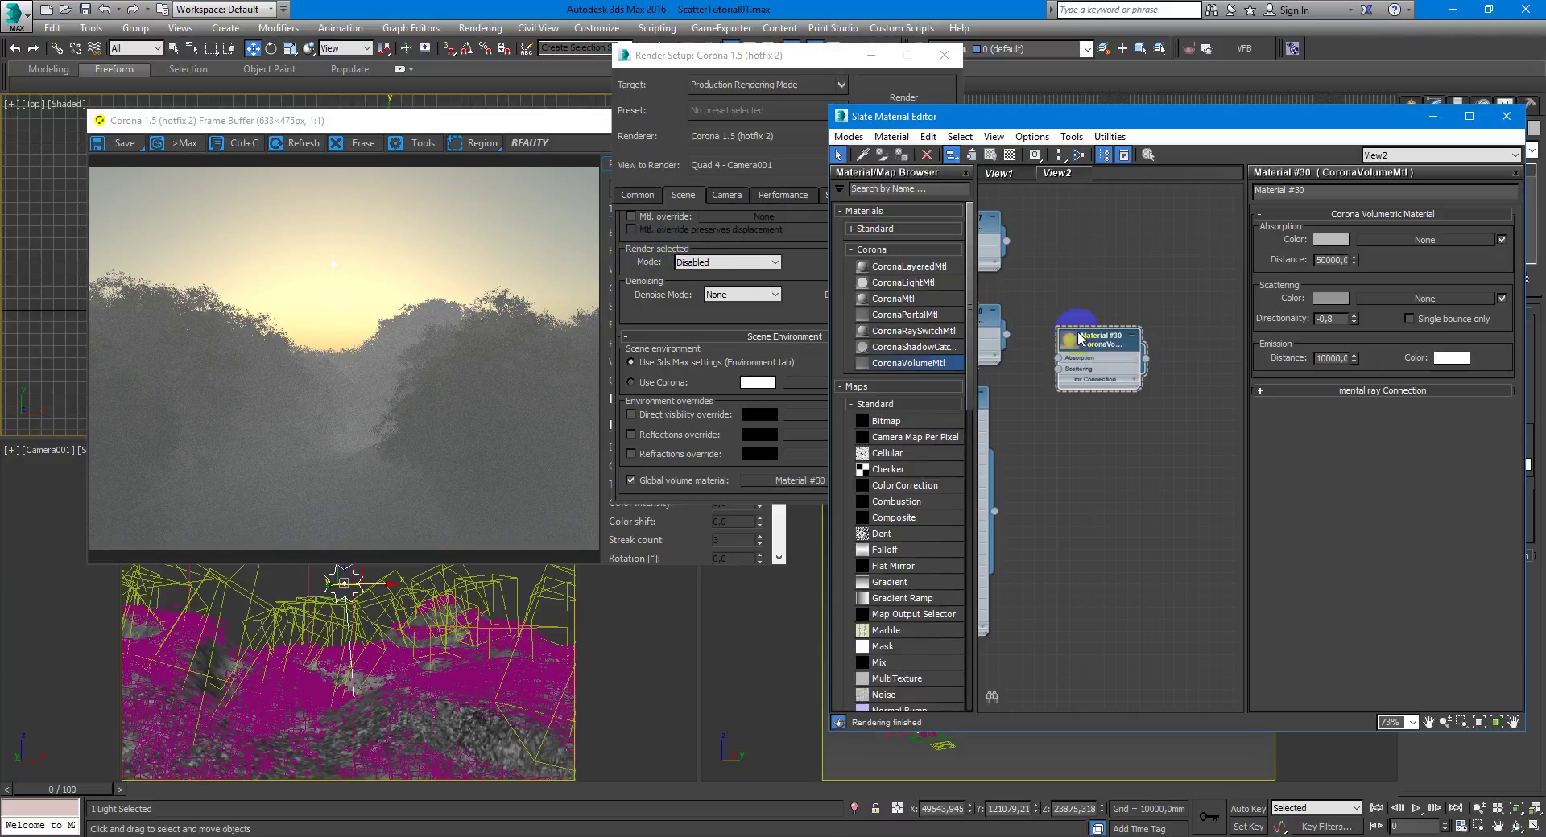
click(820, 58)
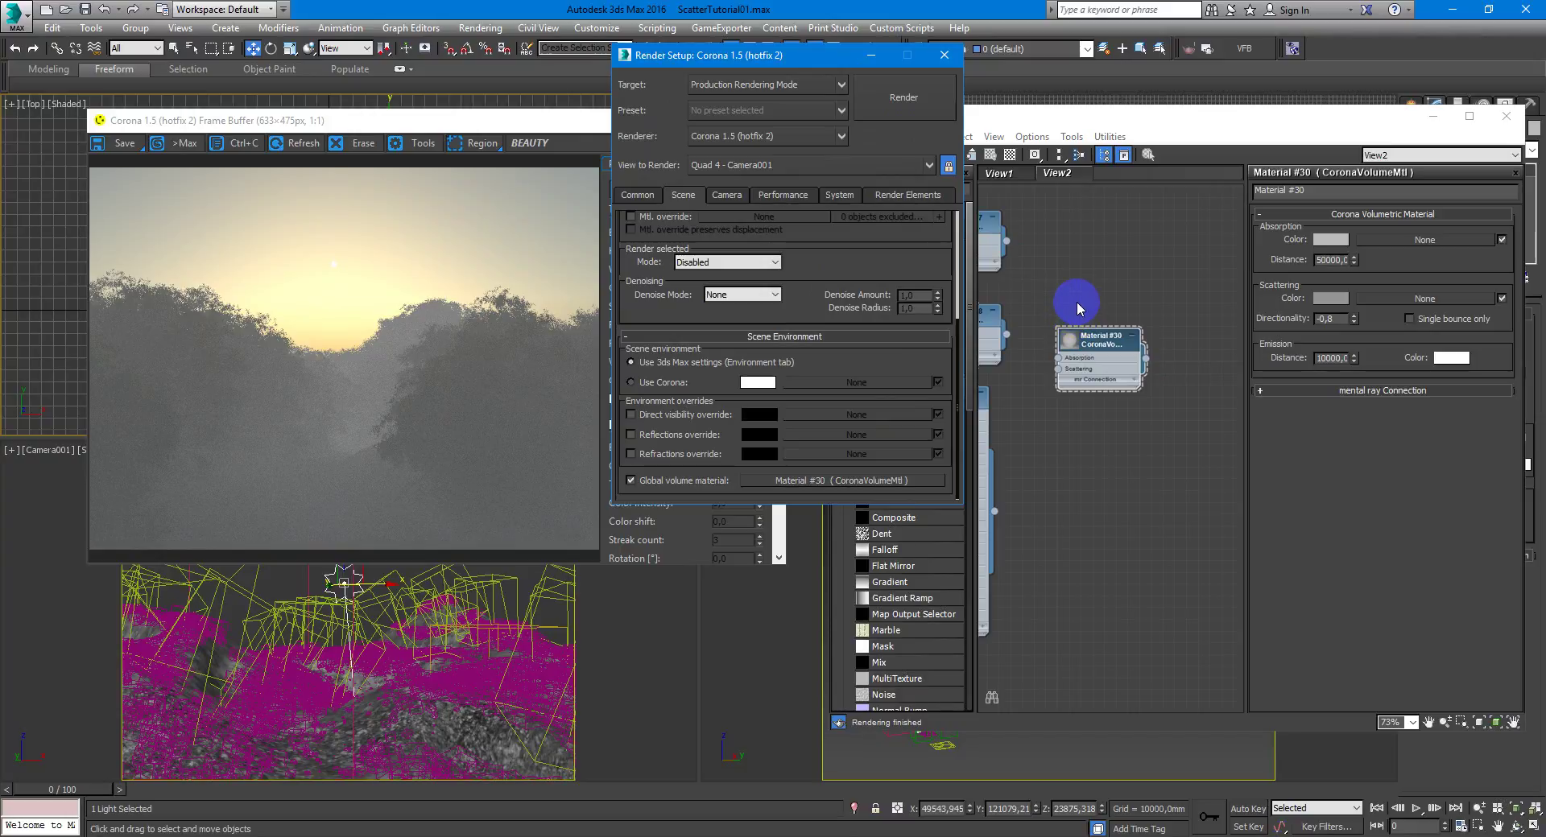
Add a CoronaMtl (Material #31) and wire it into the Global volume material slot, replacing Material #30.
right_click(1106, 423)
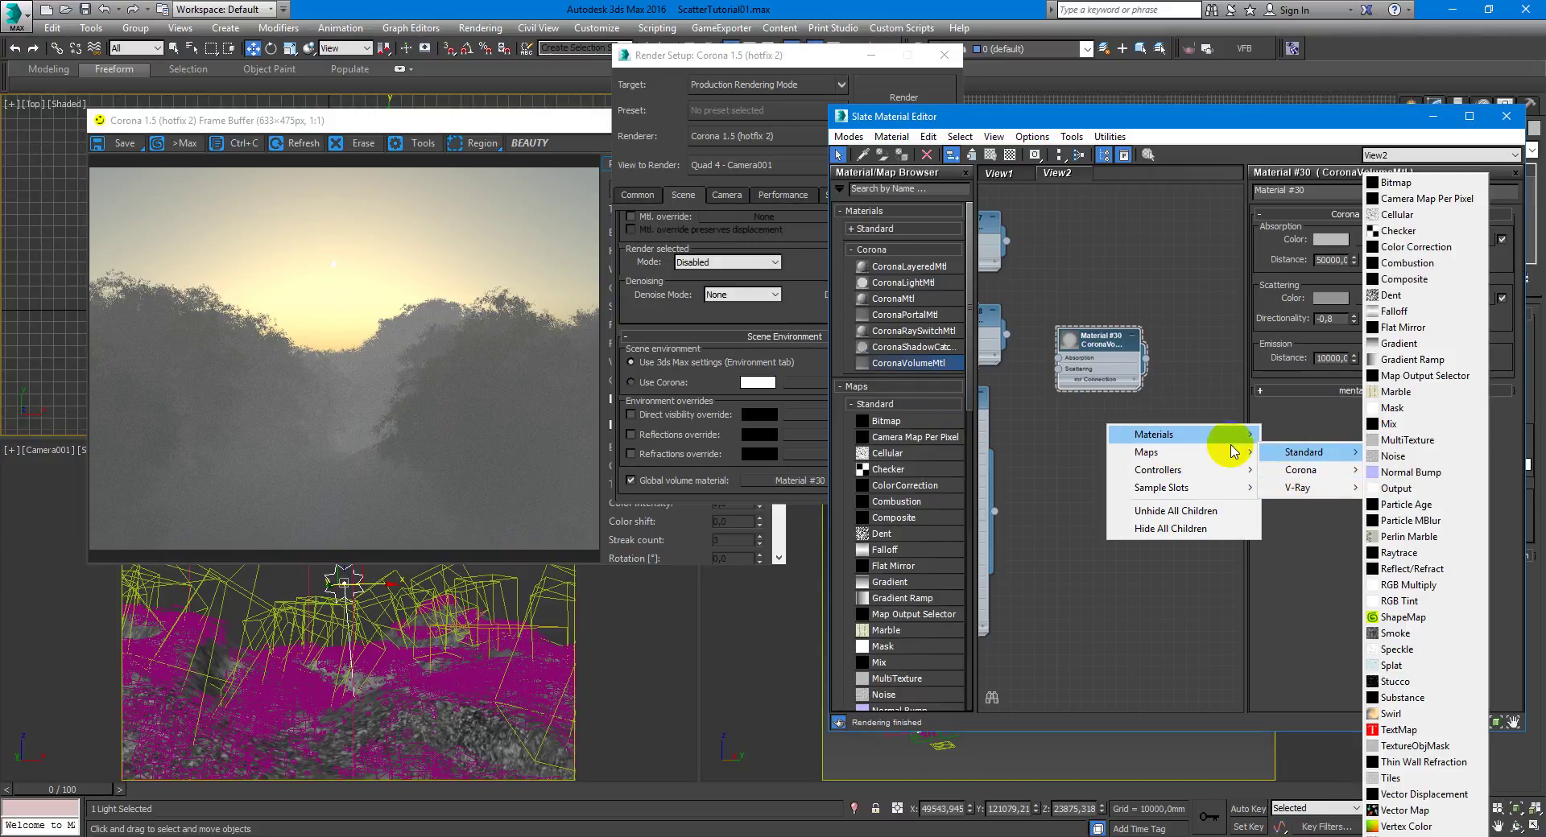
mouse_move(1154, 433)
mouse_move(1301, 451)
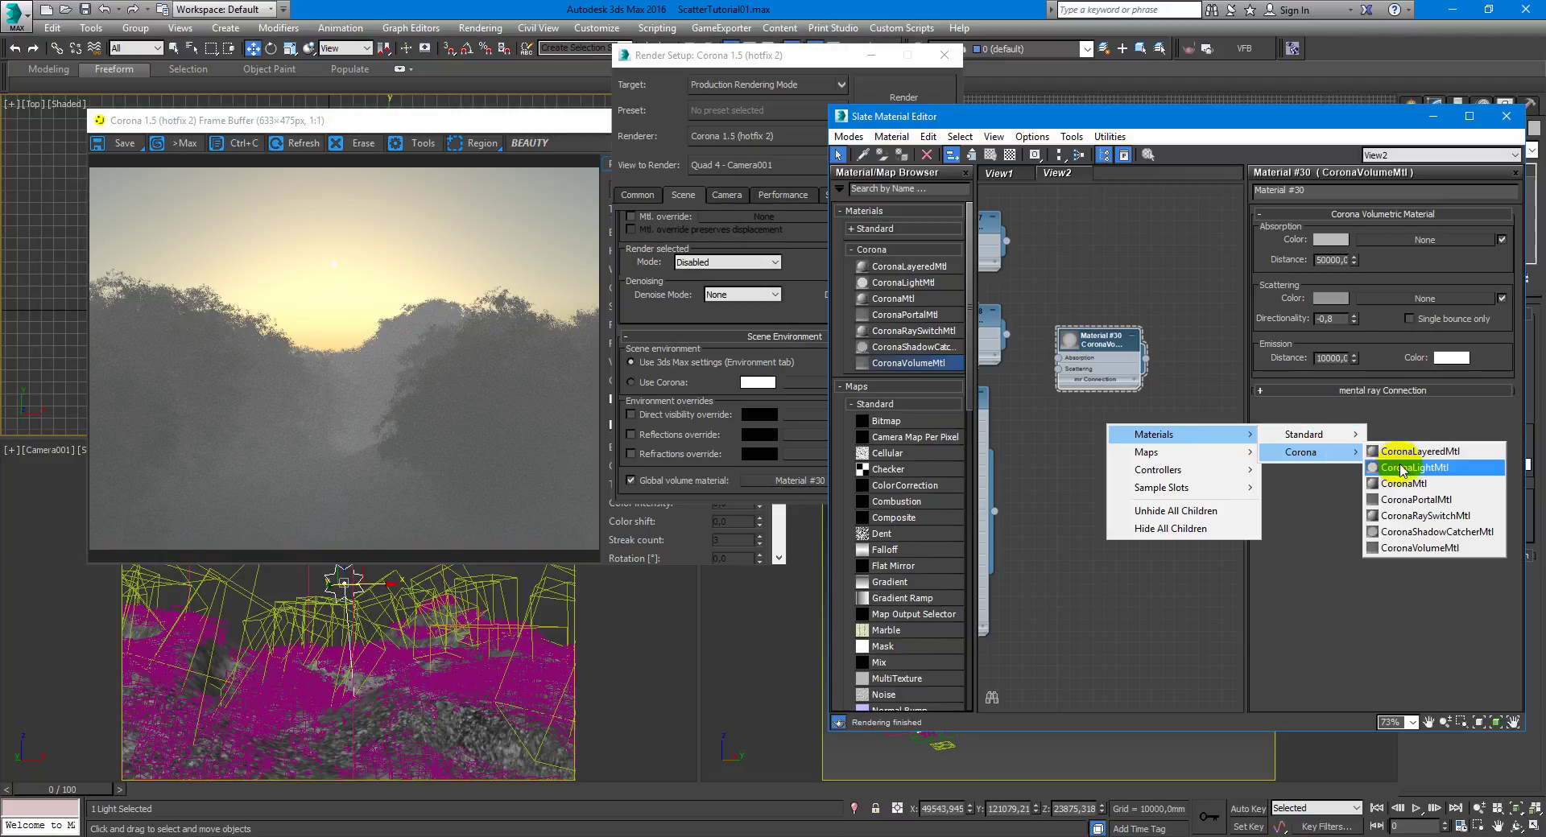
click(1405, 486)
click(1111, 426)
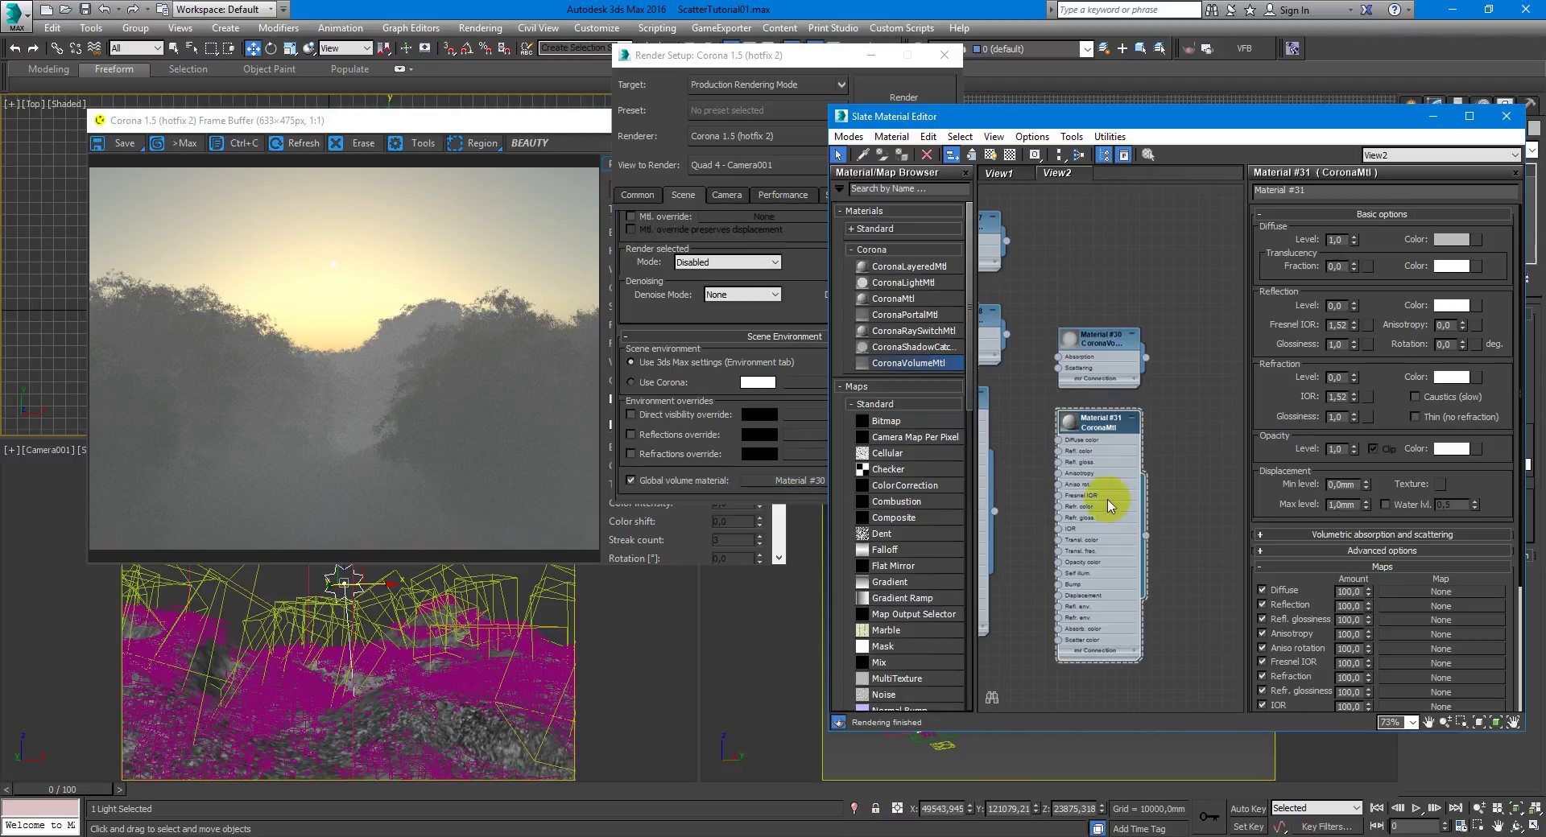
mouse_move(1146, 535)
mouse_down()
mouse_move(850, 453)
mouse_move(806, 481)
mouse_up()
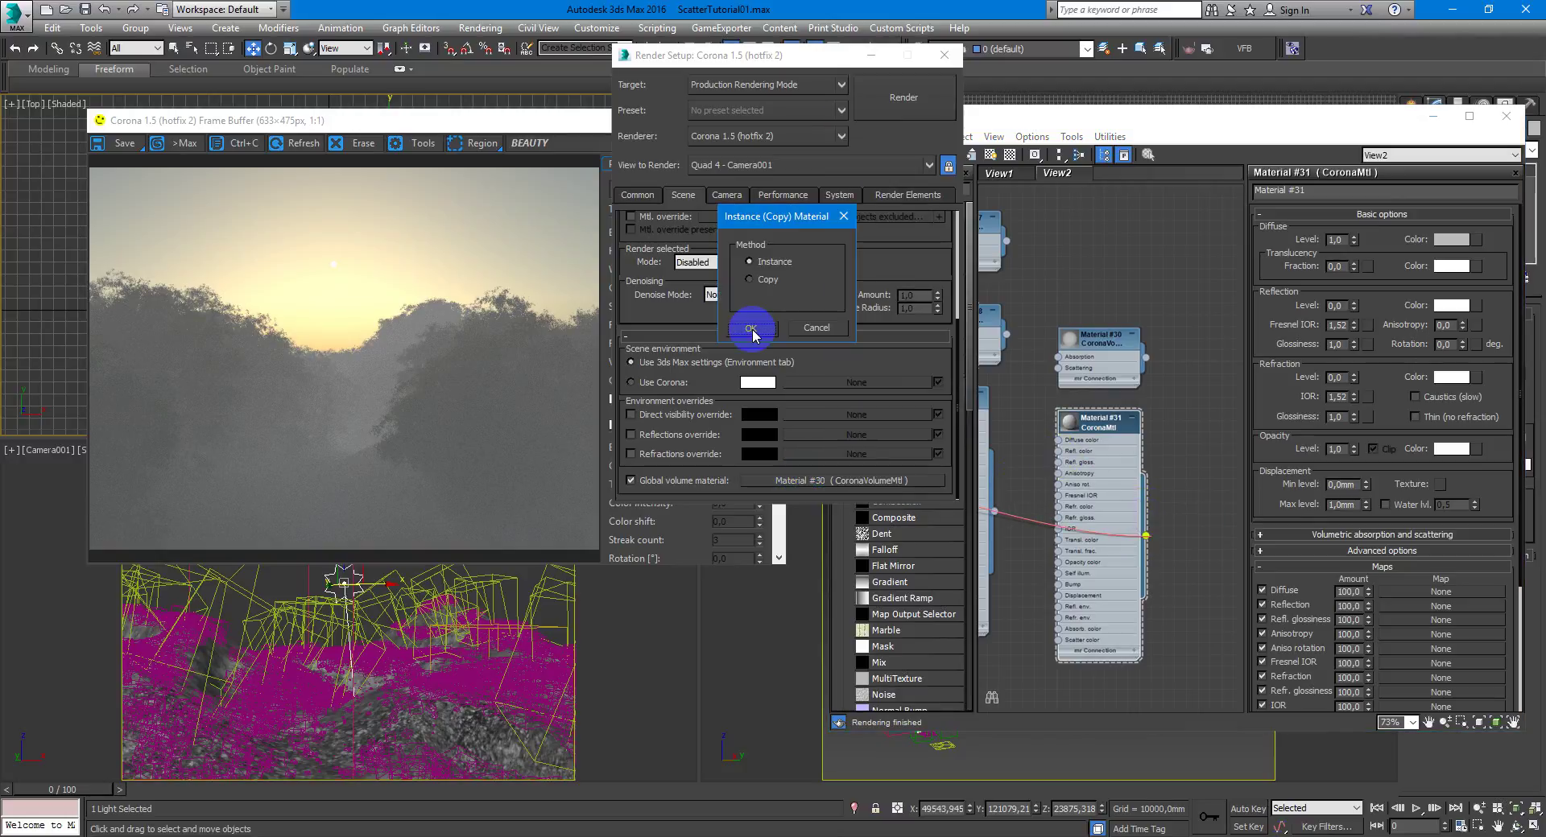
Zero Material #31's Diffuse and Opacity levels and expand its Volumetric absorption and scattering settings.
click(1115, 412)
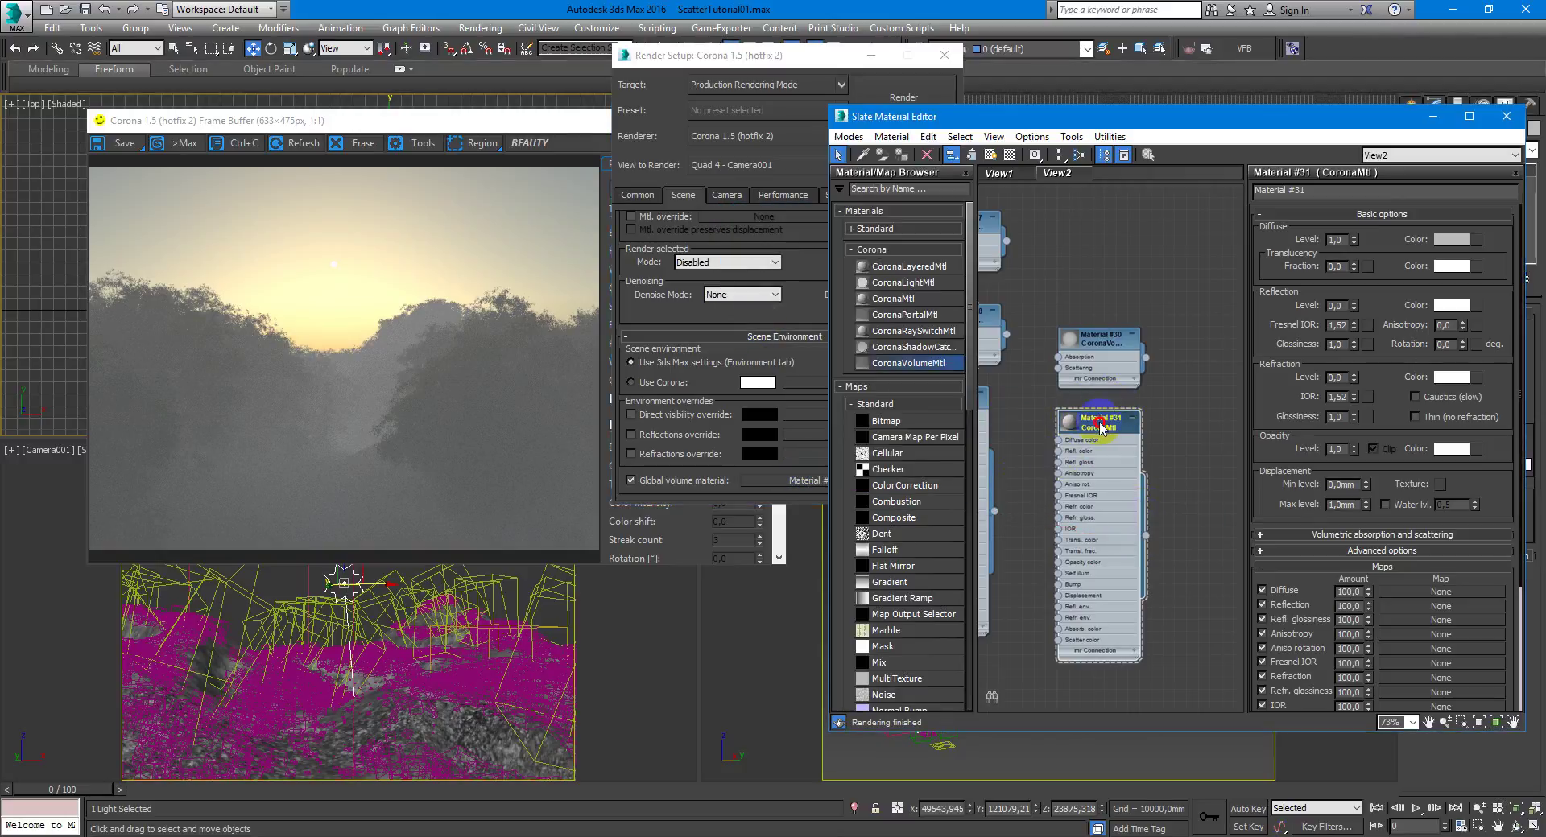
right_click(1355, 242)
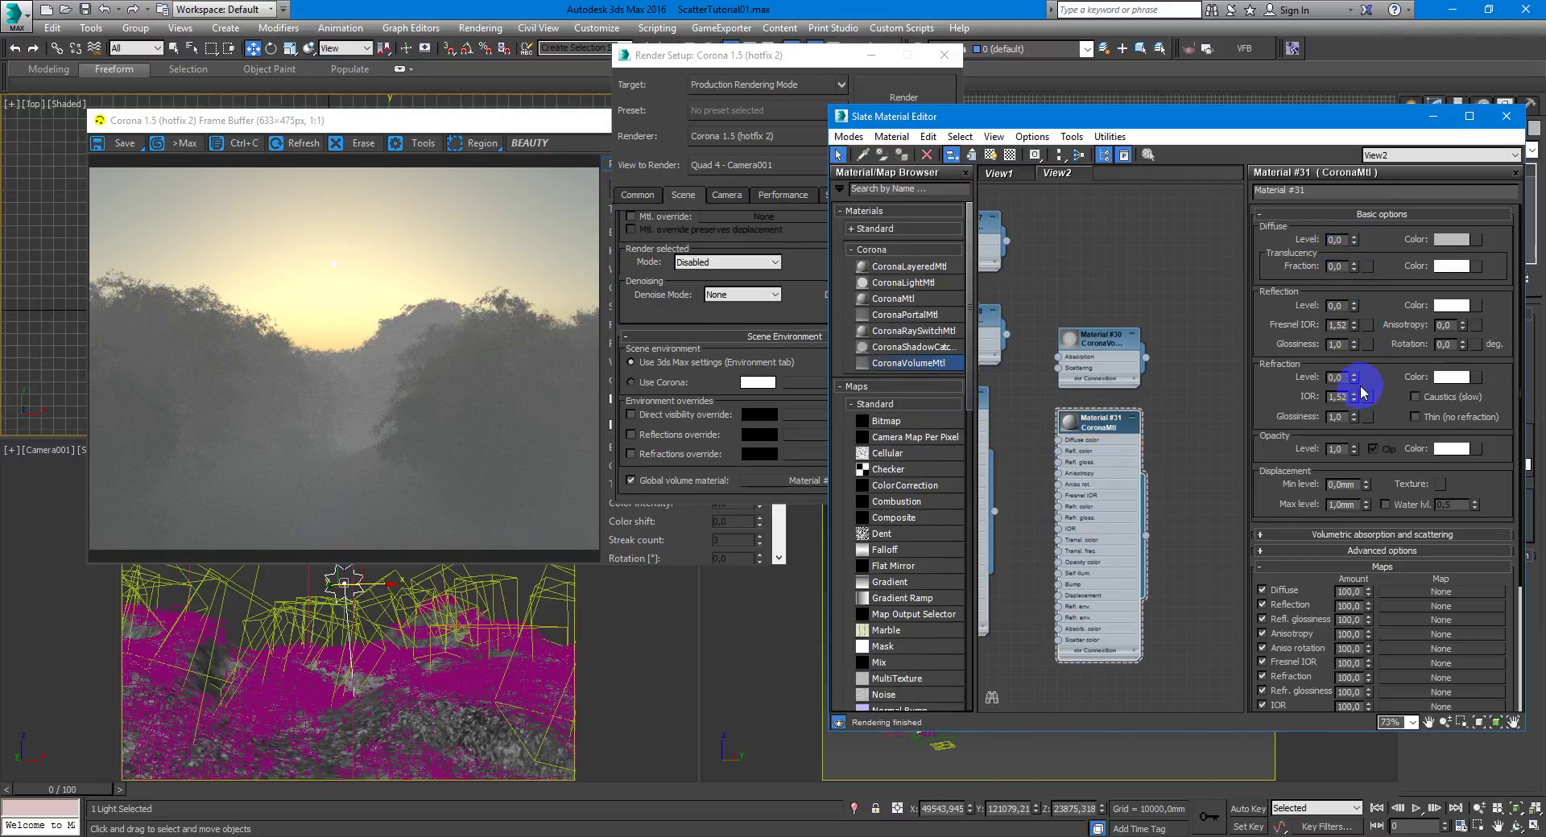
right_click(1355, 448)
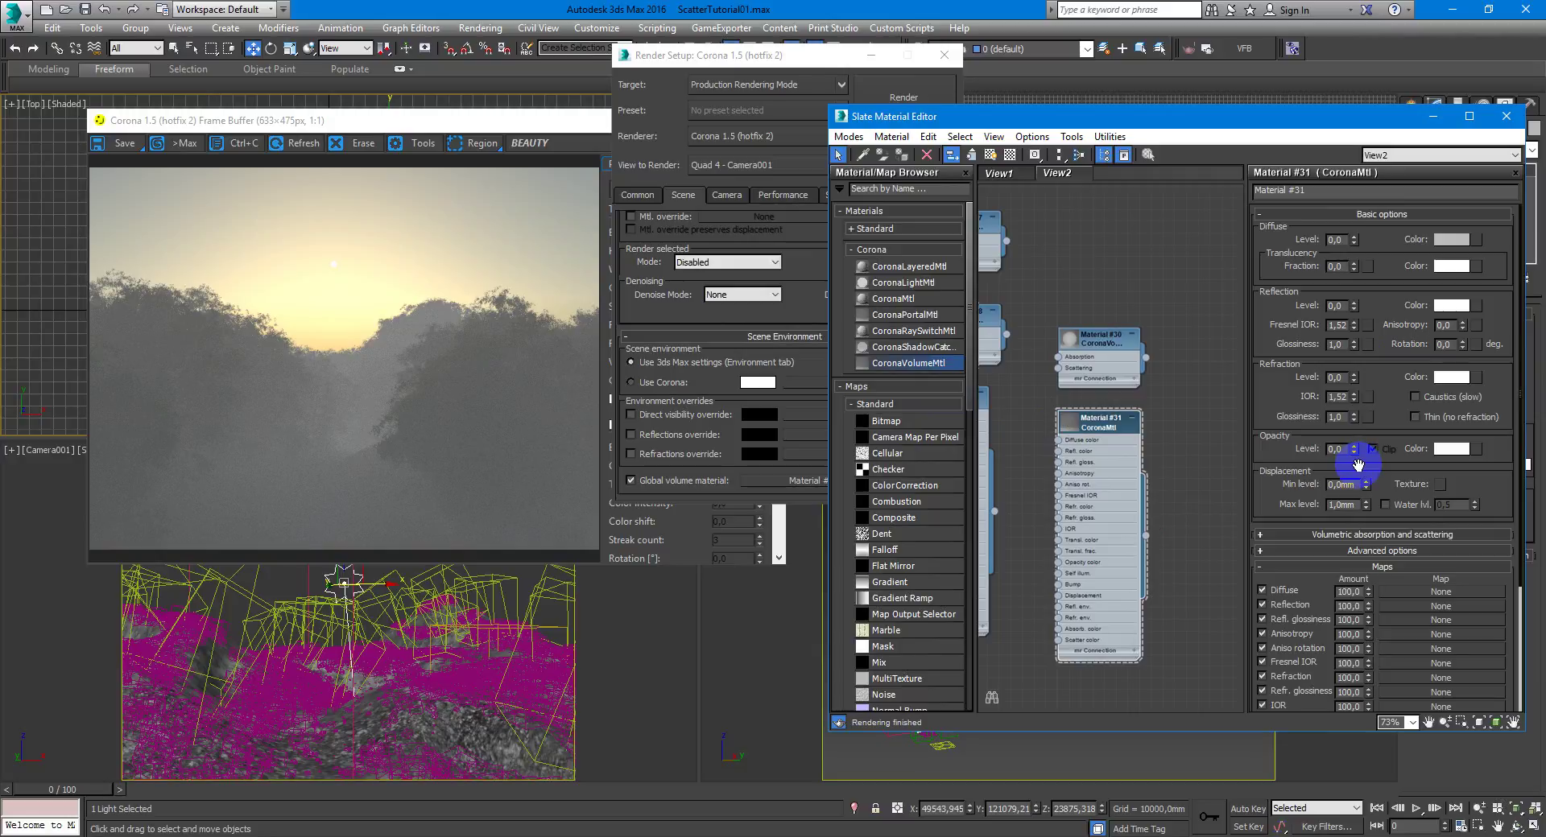
click(1337, 535)
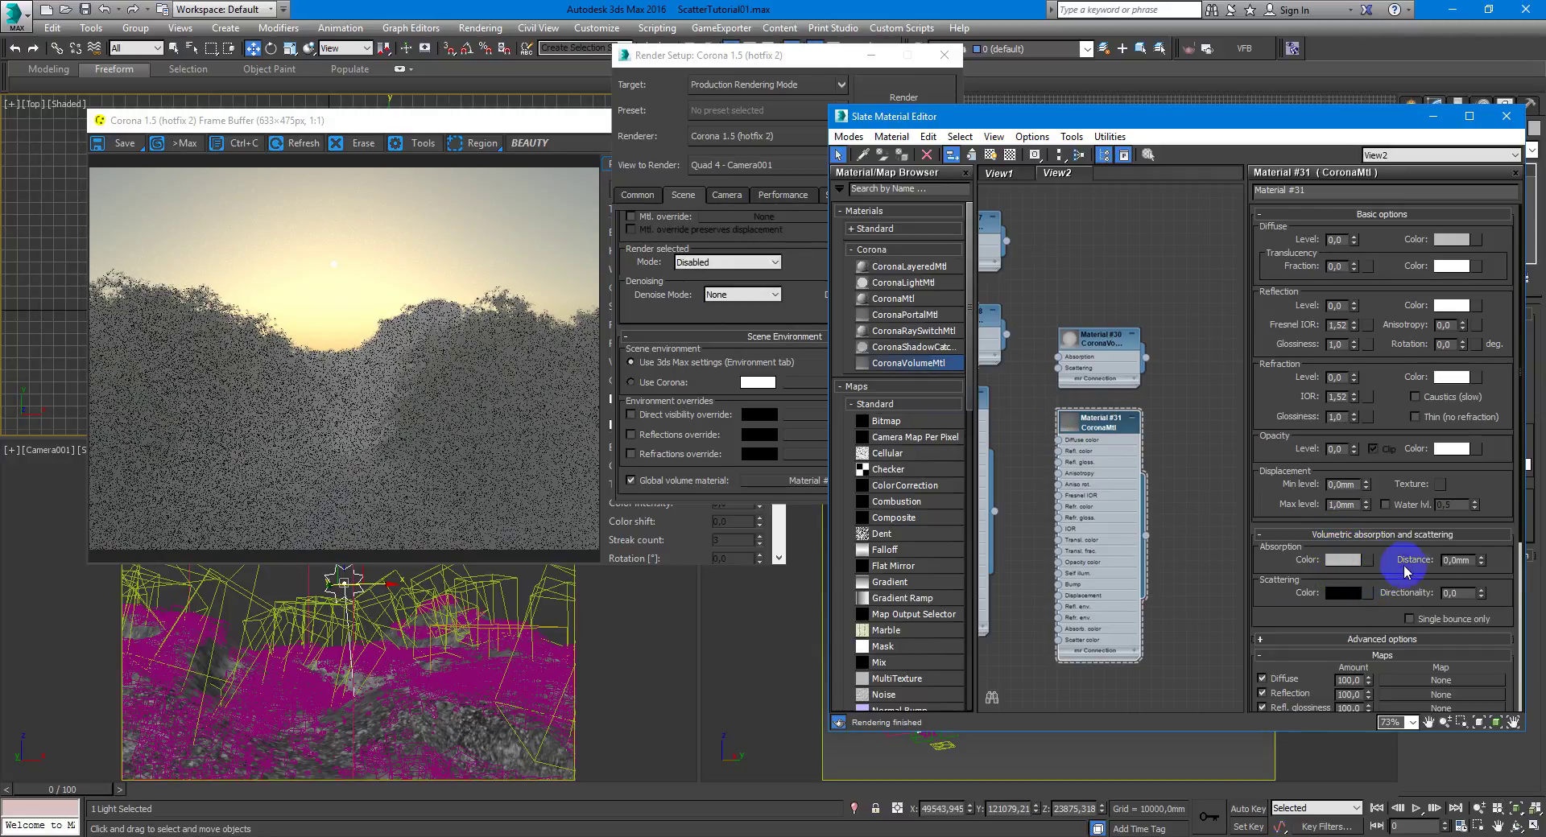
Give Material #31 a 50000 mm absorption distance, 0.8 directionality and single-bounce-only scattering.
click(1456, 560)
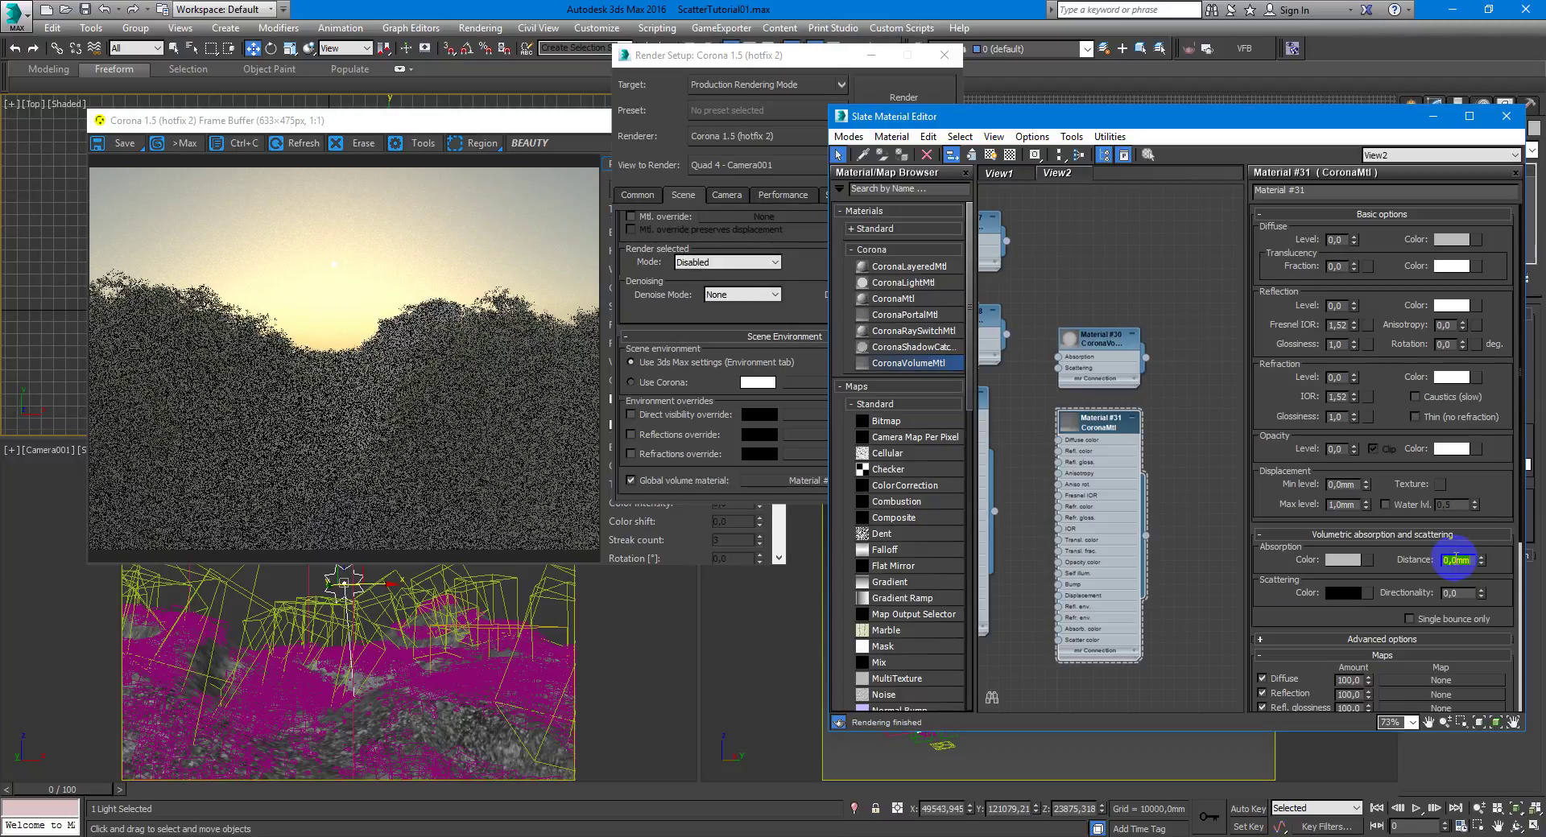
text(50000)
key(Return)
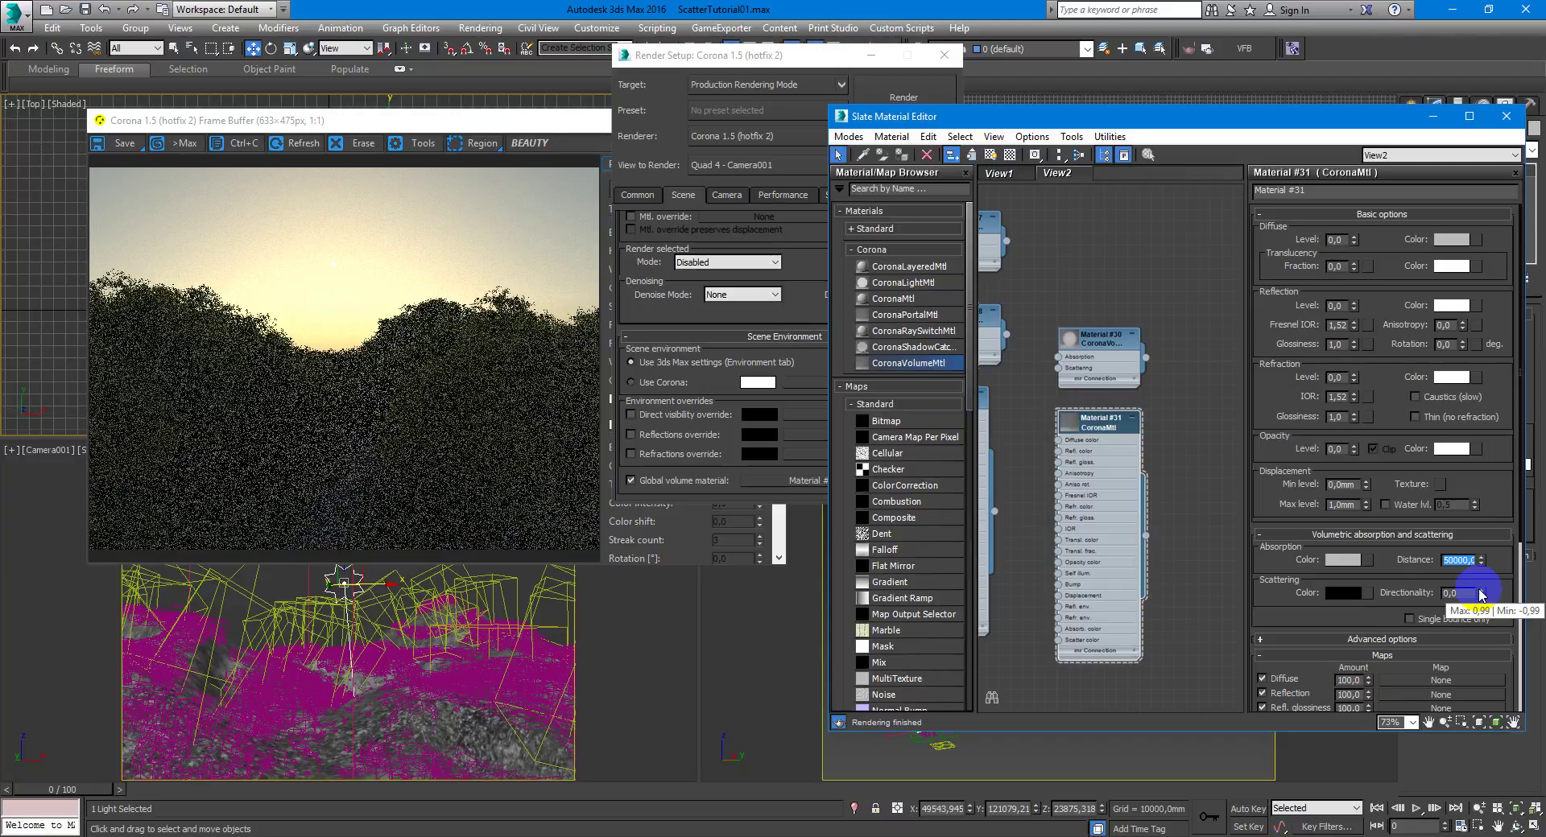
click(1466, 594)
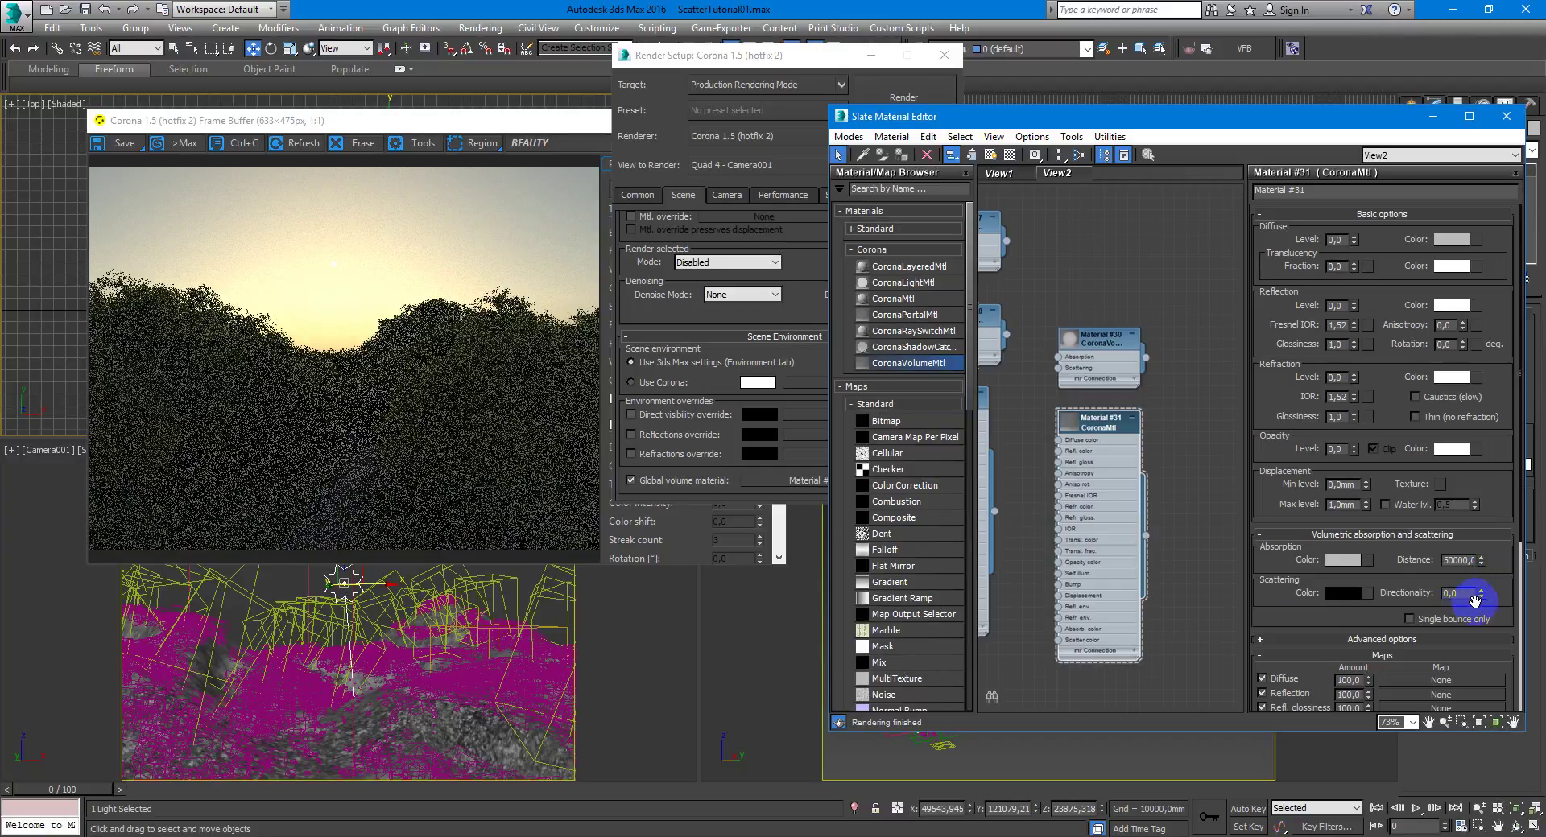
double_click(1449, 593)
text(0,3)
click(1442, 620)
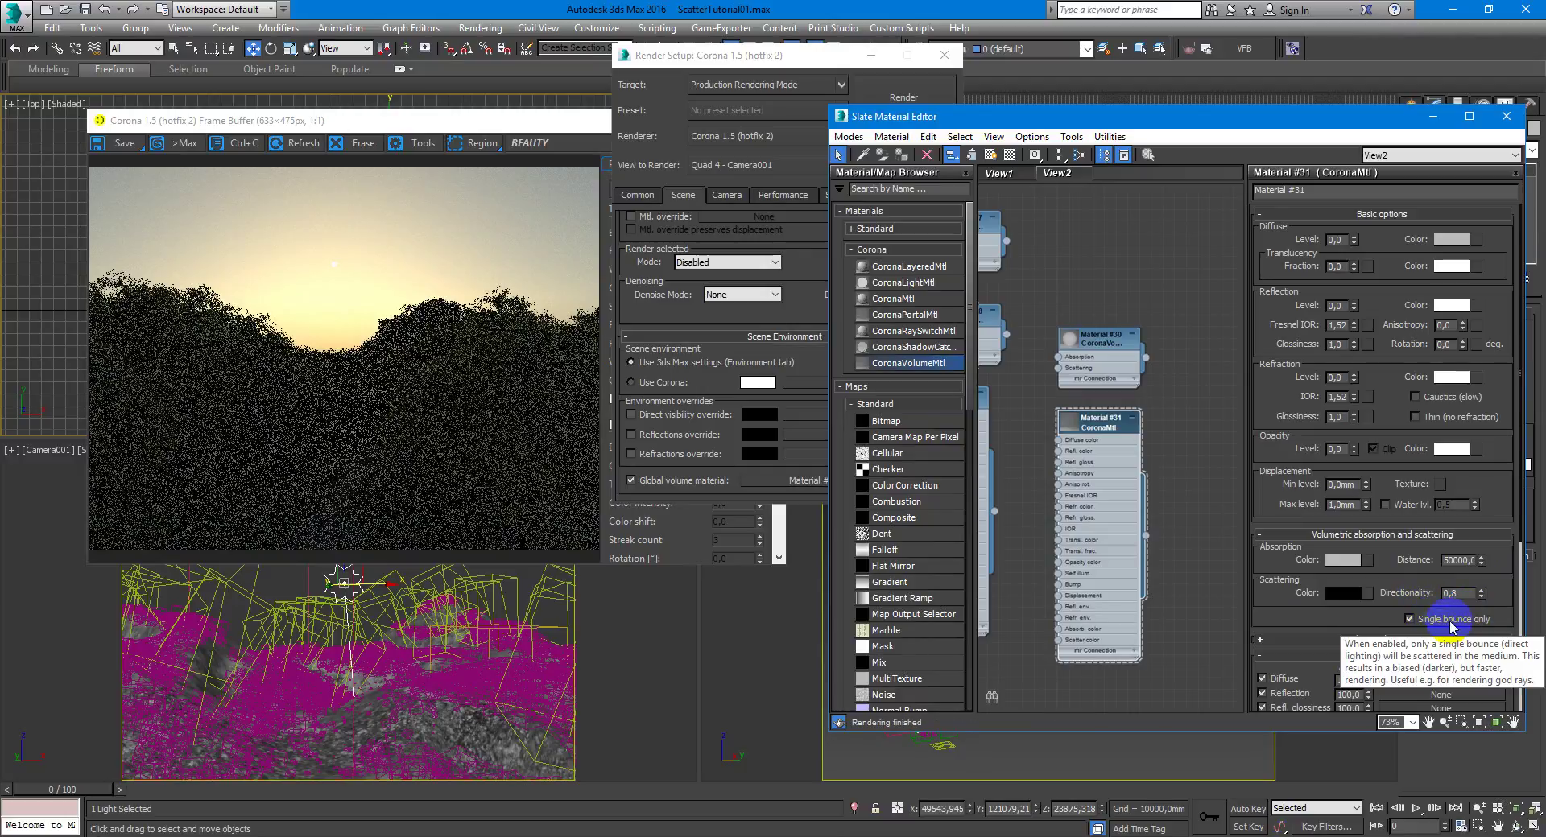
click(1097, 345)
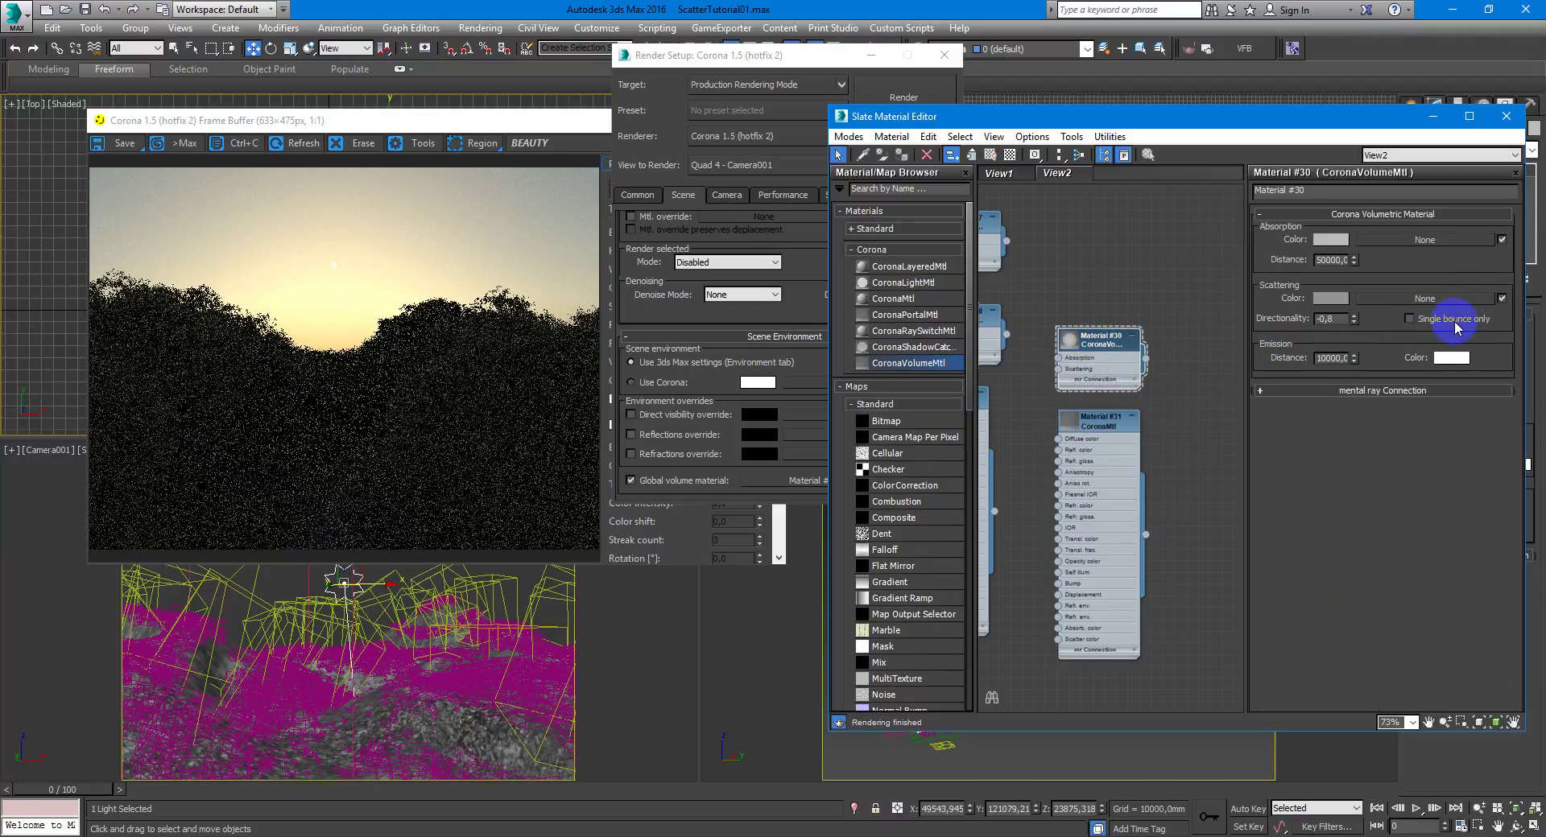
click(1107, 429)
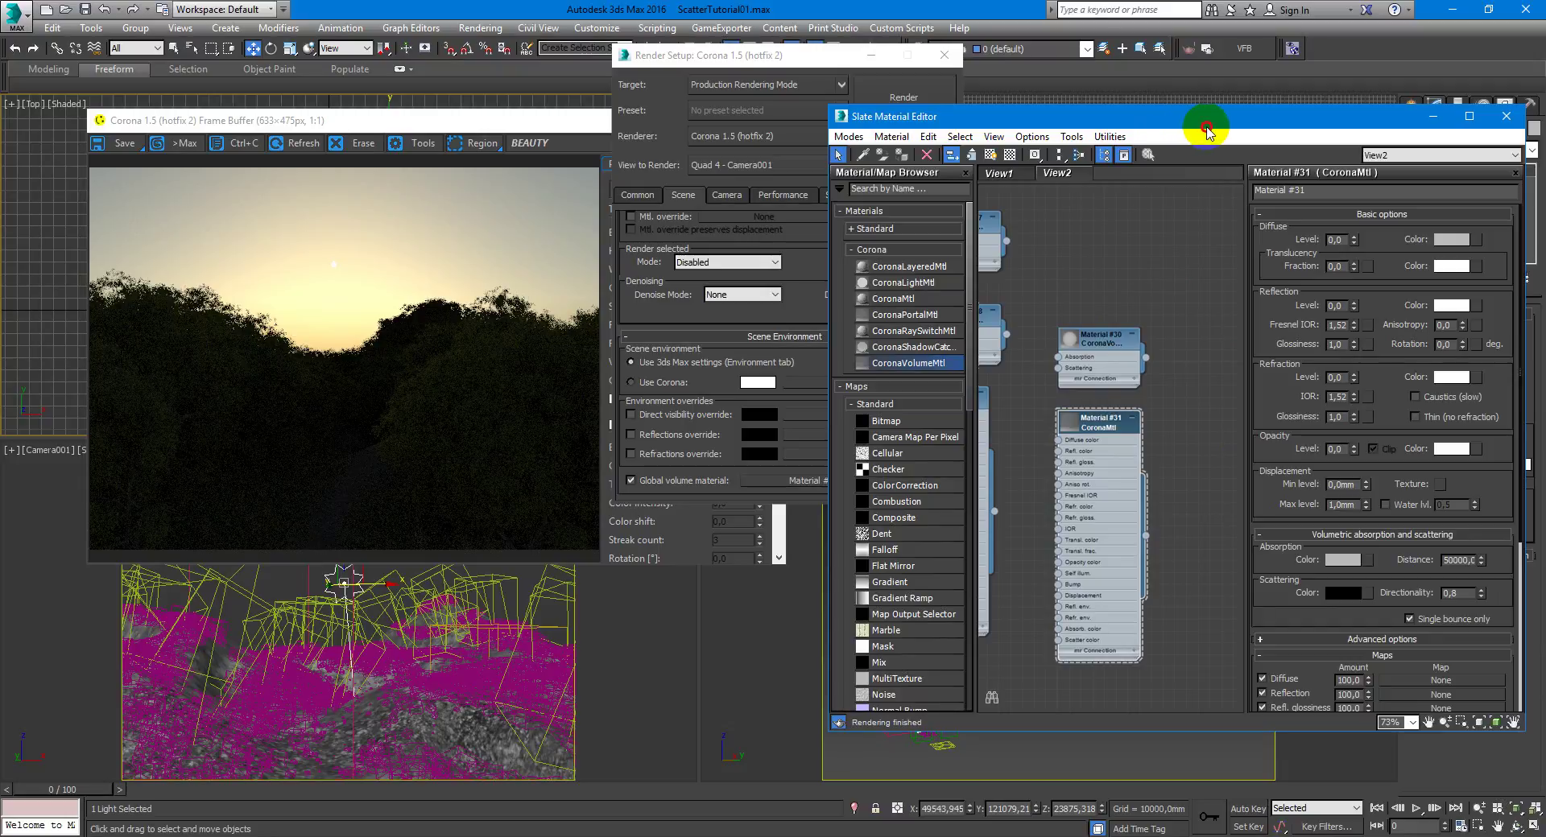
mouse_move(1208, 132)
mouse_down()
mouse_move(1279, 131)
mouse_move(1215, 135)
mouse_up()
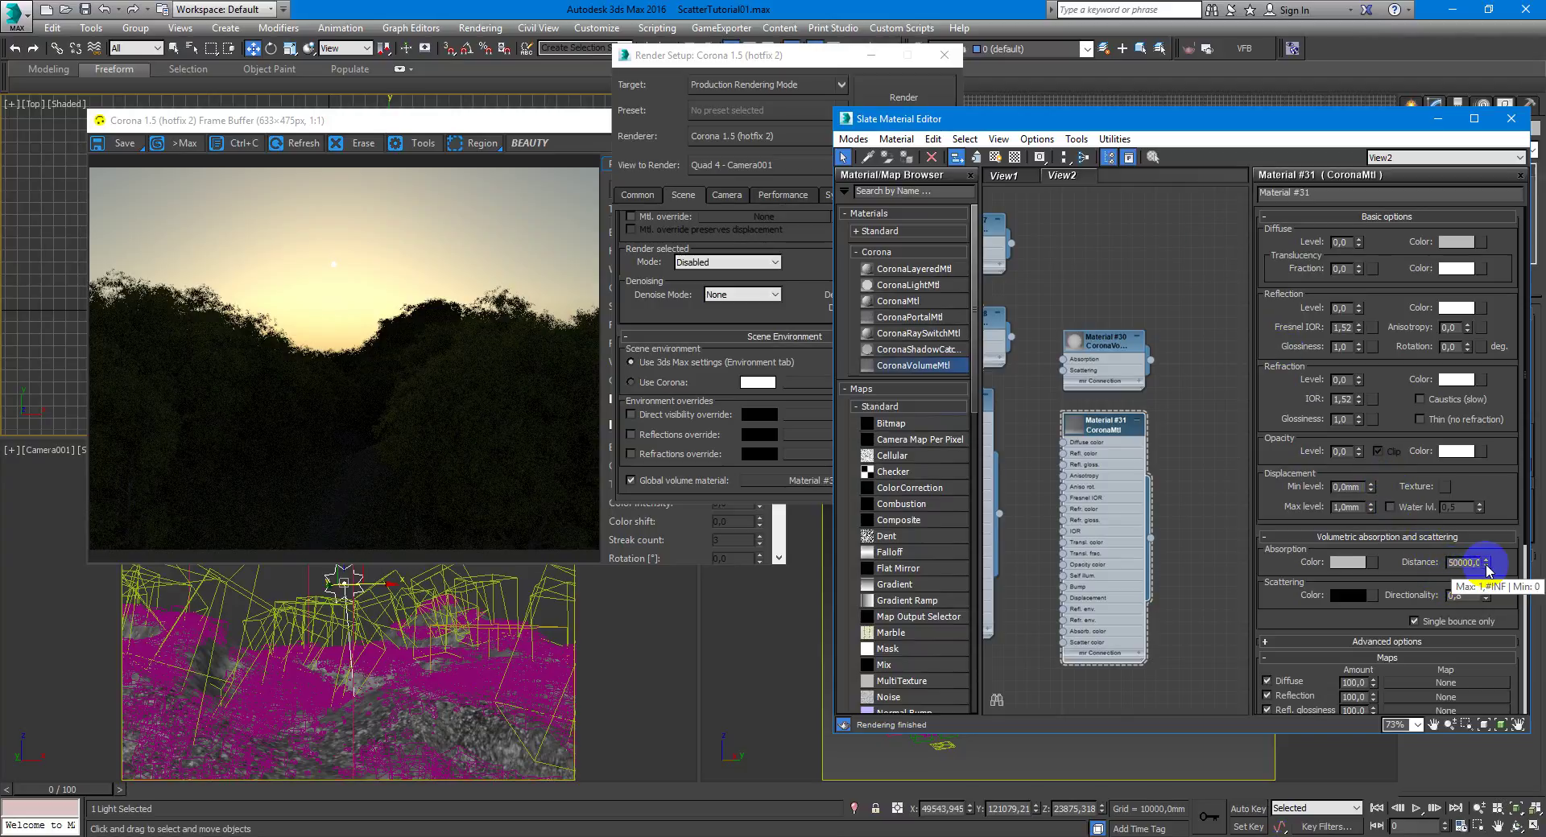
Set Material #31's Scattering Color to grey 62,62,62.
click(1348, 596)
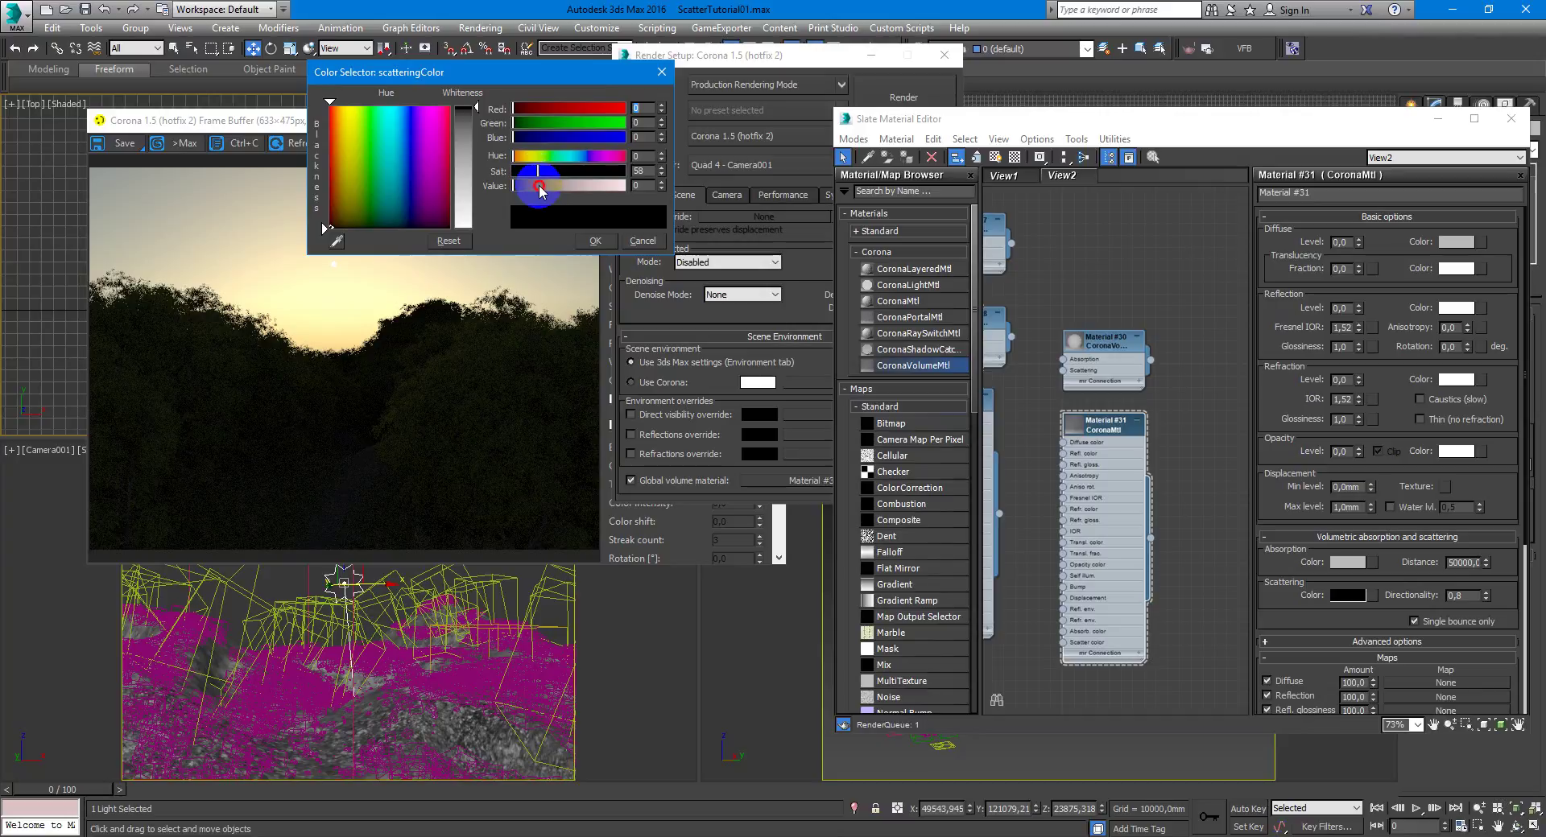
click(539, 185)
click(600, 241)
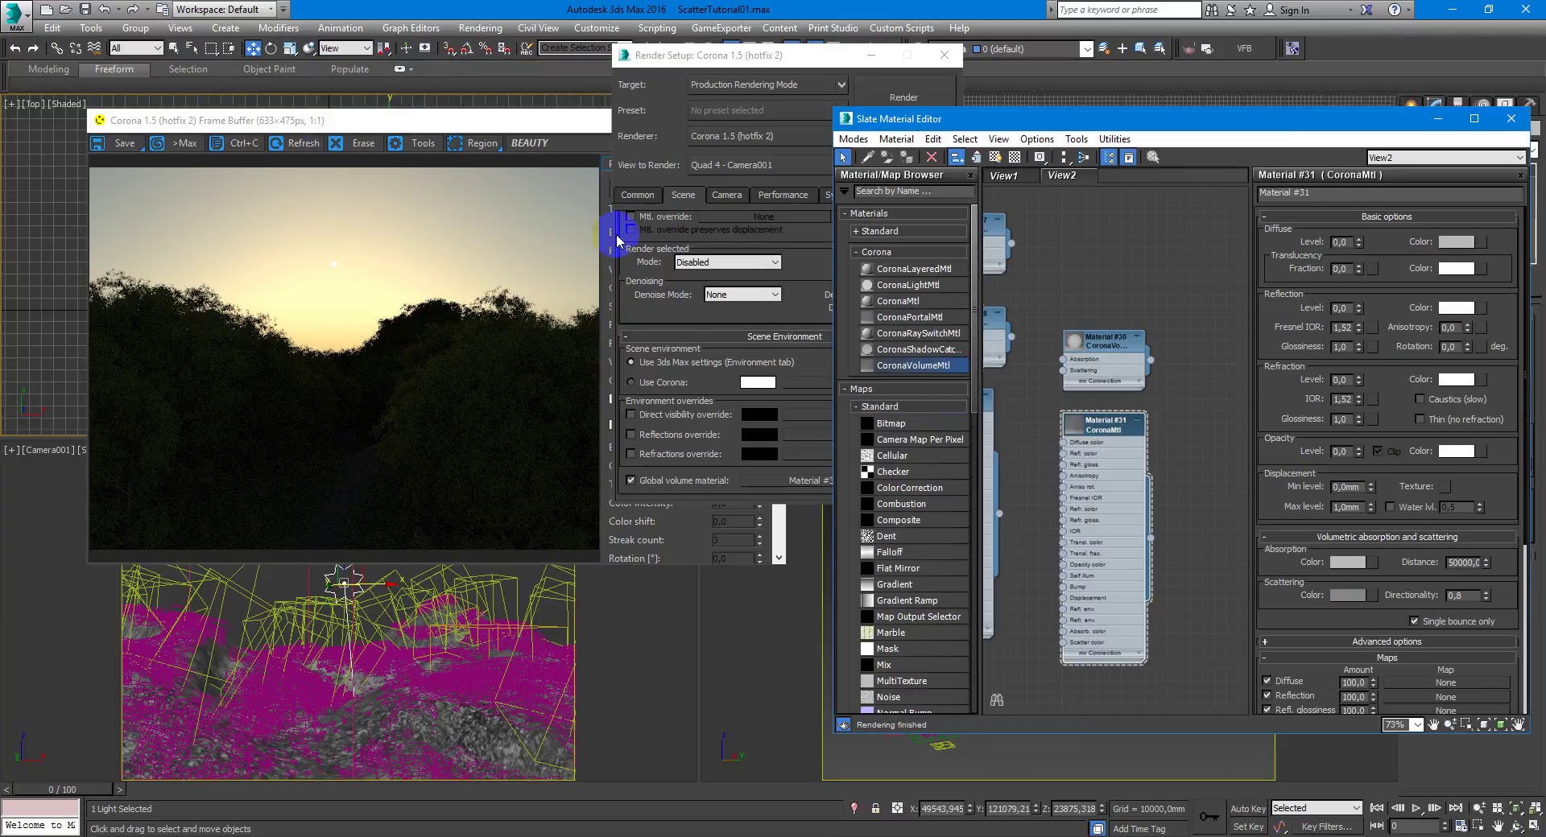